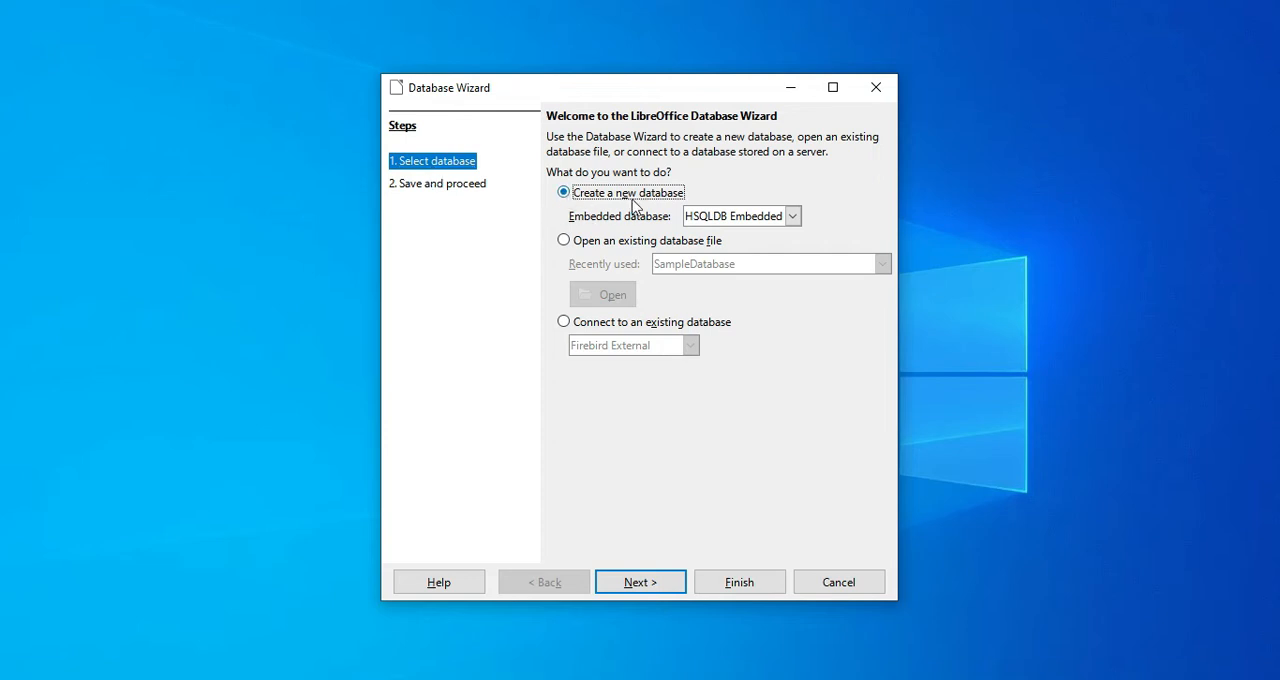
Set up a new HSQLDB Embedded database that is not registered in LibreOffice and opens for editing once saved
{"action": "left_click", "coordinate": [791, 217]}
{"action": "left_click", "coordinate": [791, 217]}
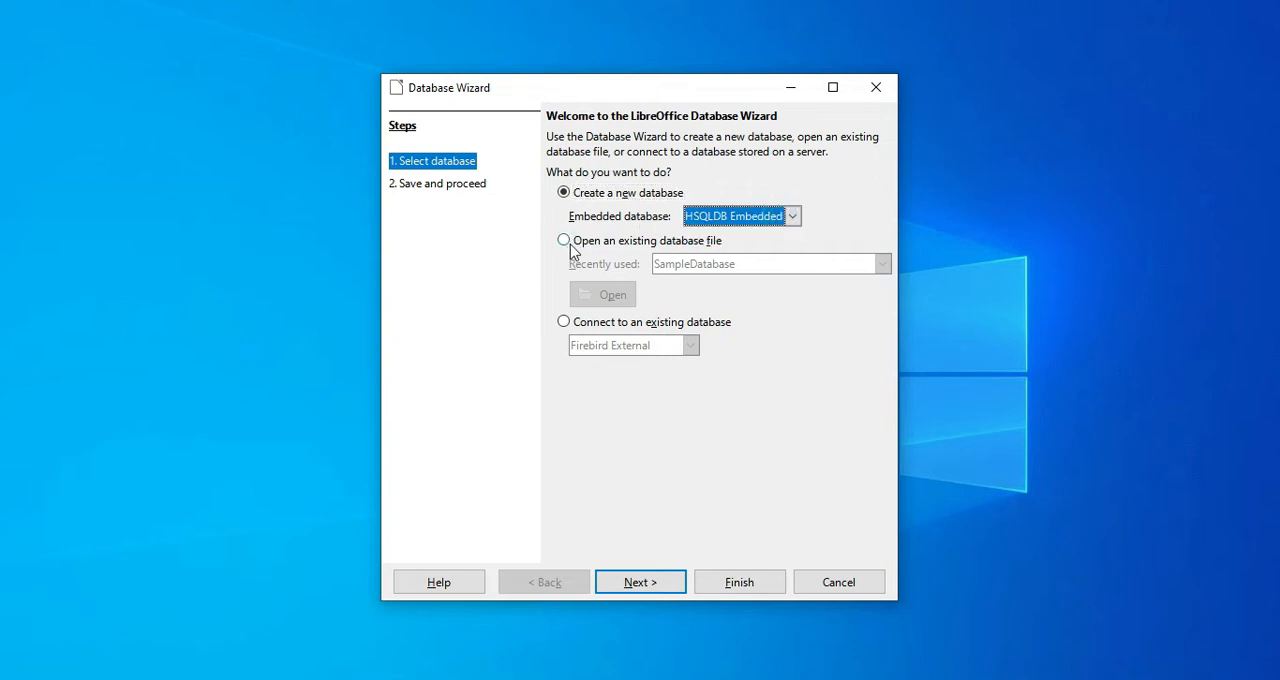
{"action": "left_click", "coordinate": [632, 588]}
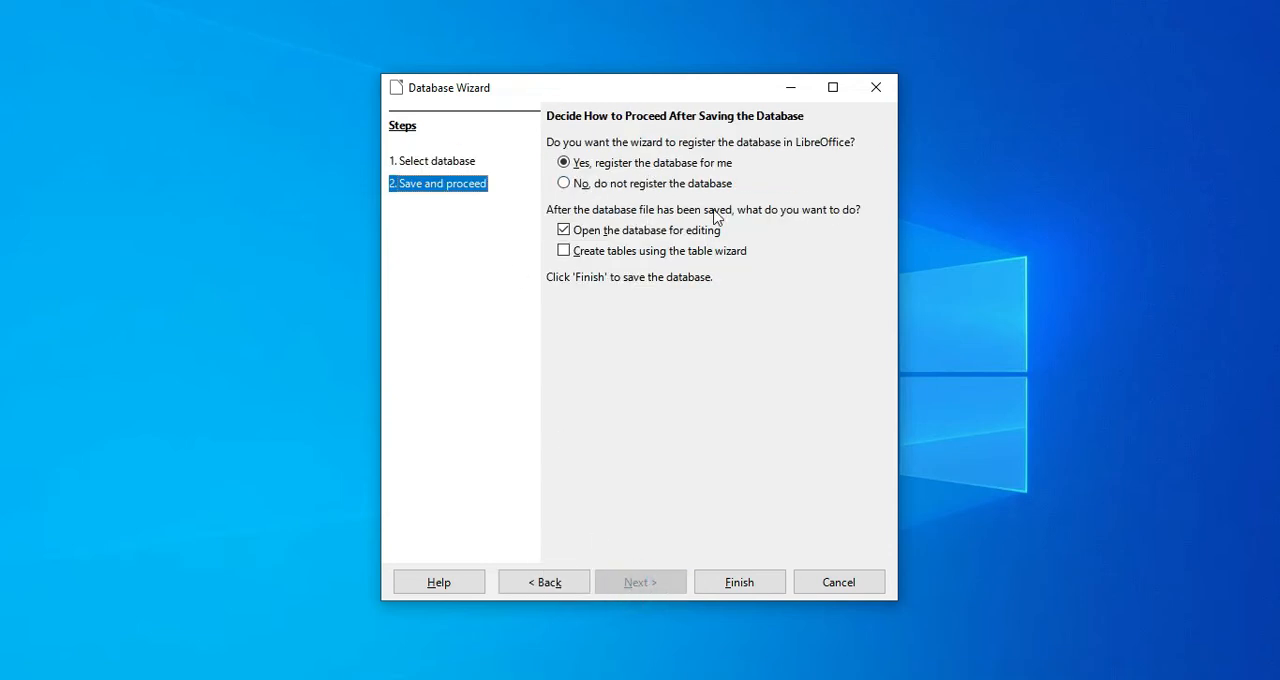
{"action": "left_click", "coordinate": [569, 186]}
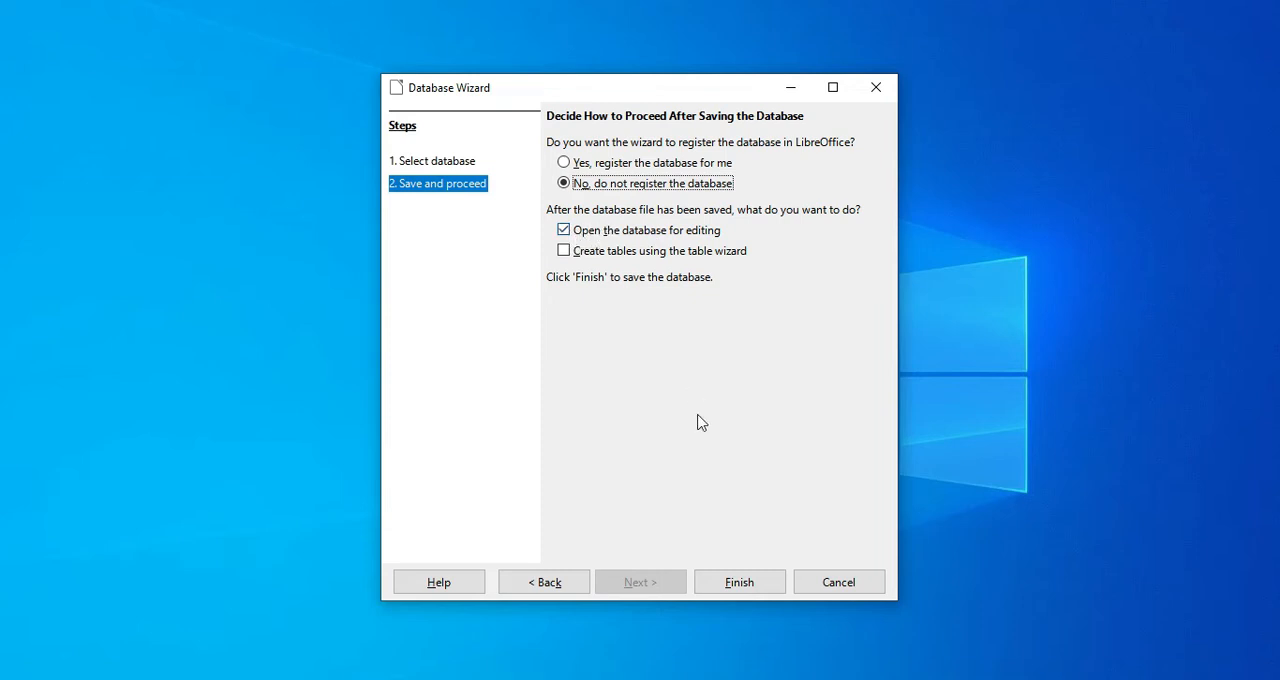
{"action": "left_click", "coordinate": [741, 584]}
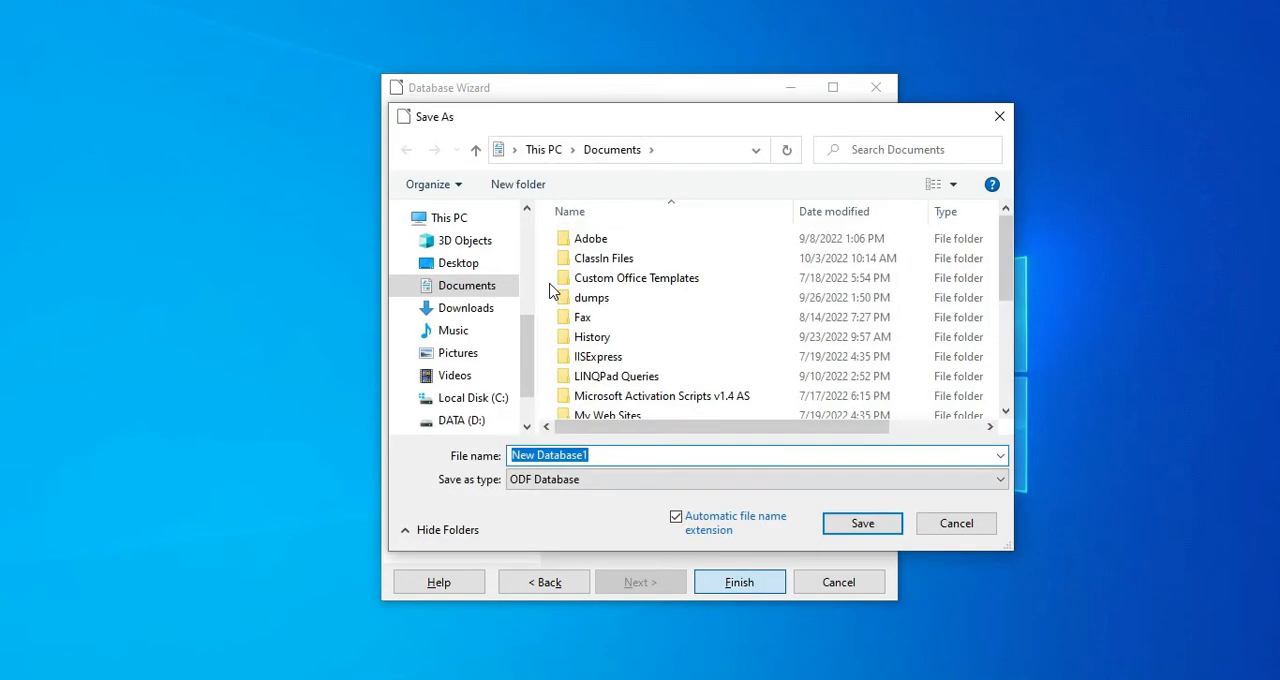
Save the new database as SampleDatabase.odb in Documents, replacing the existing file
{"action": "type", "text": "sample"}
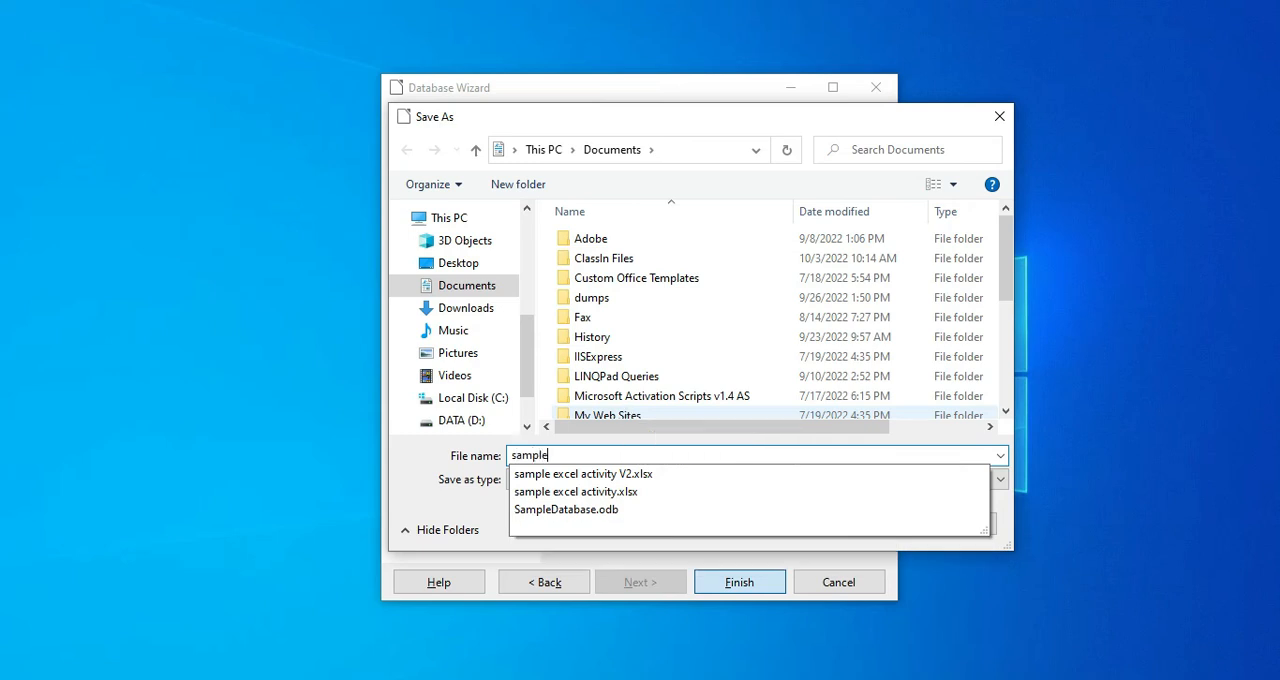
{"action": "key", "text": "ctrl+a"}
{"action": "type", "text": "SampleDatabase"}
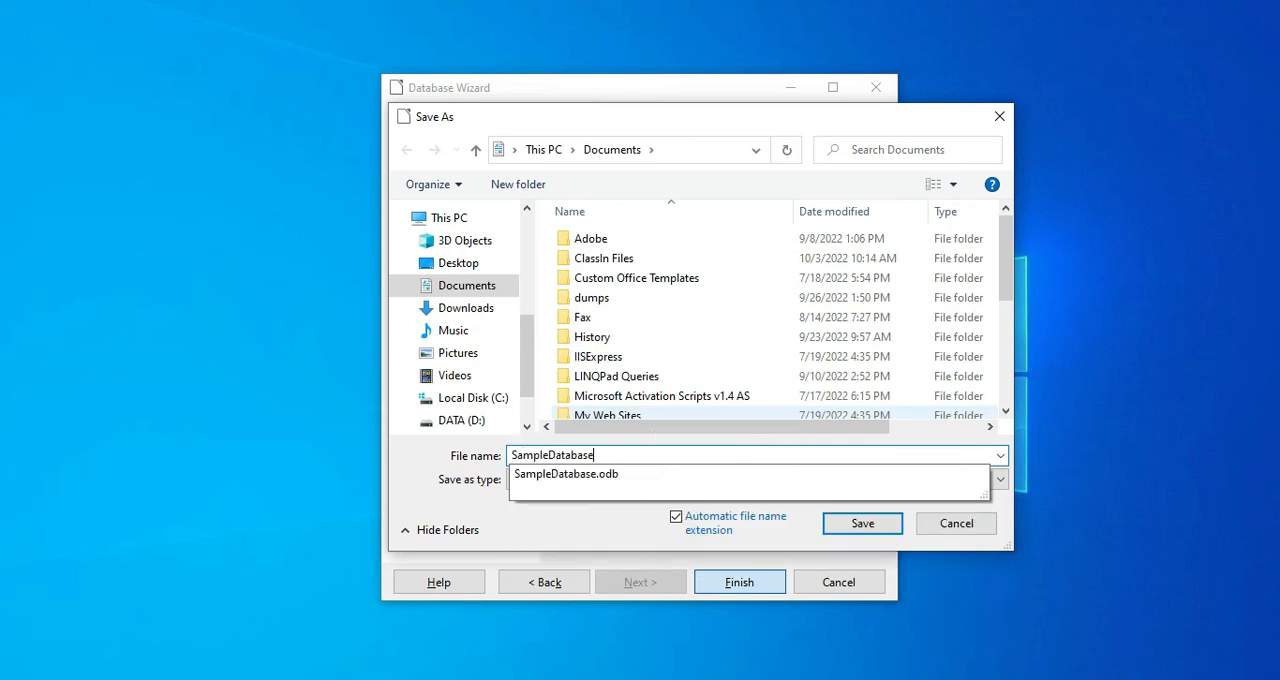
{"action": "left_click", "coordinate": [600, 474]}
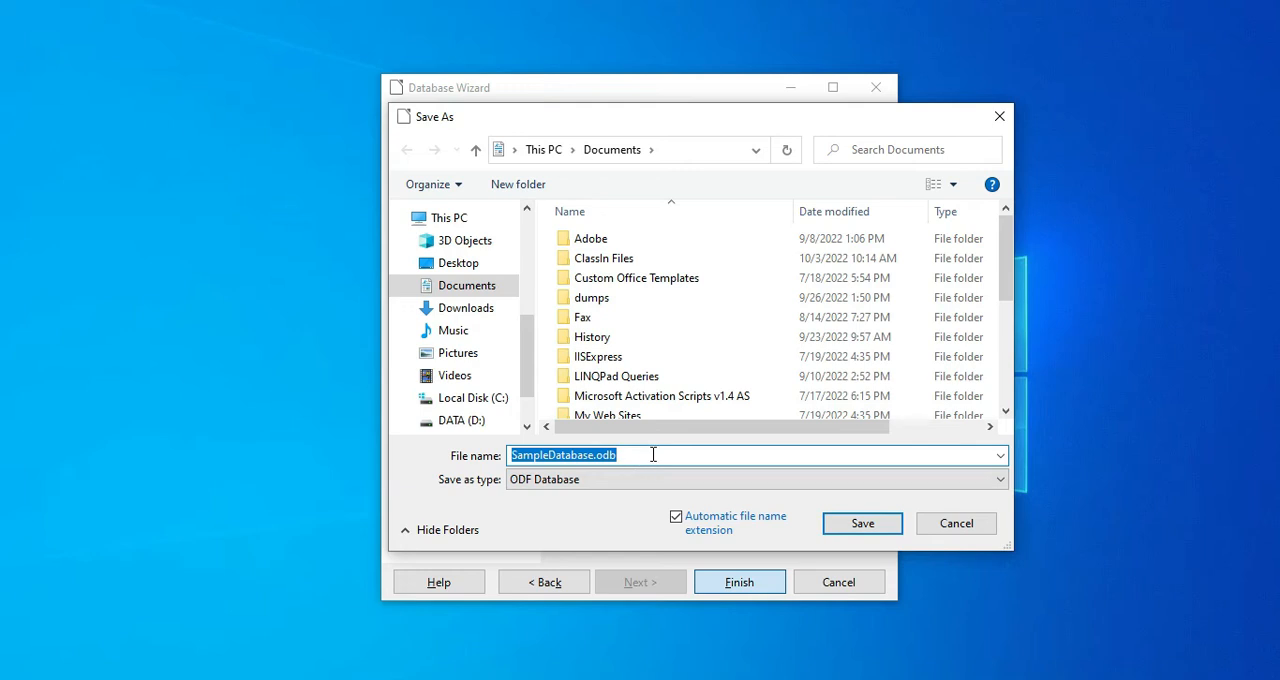
{"action": "left_click", "coordinate": [855, 528]}
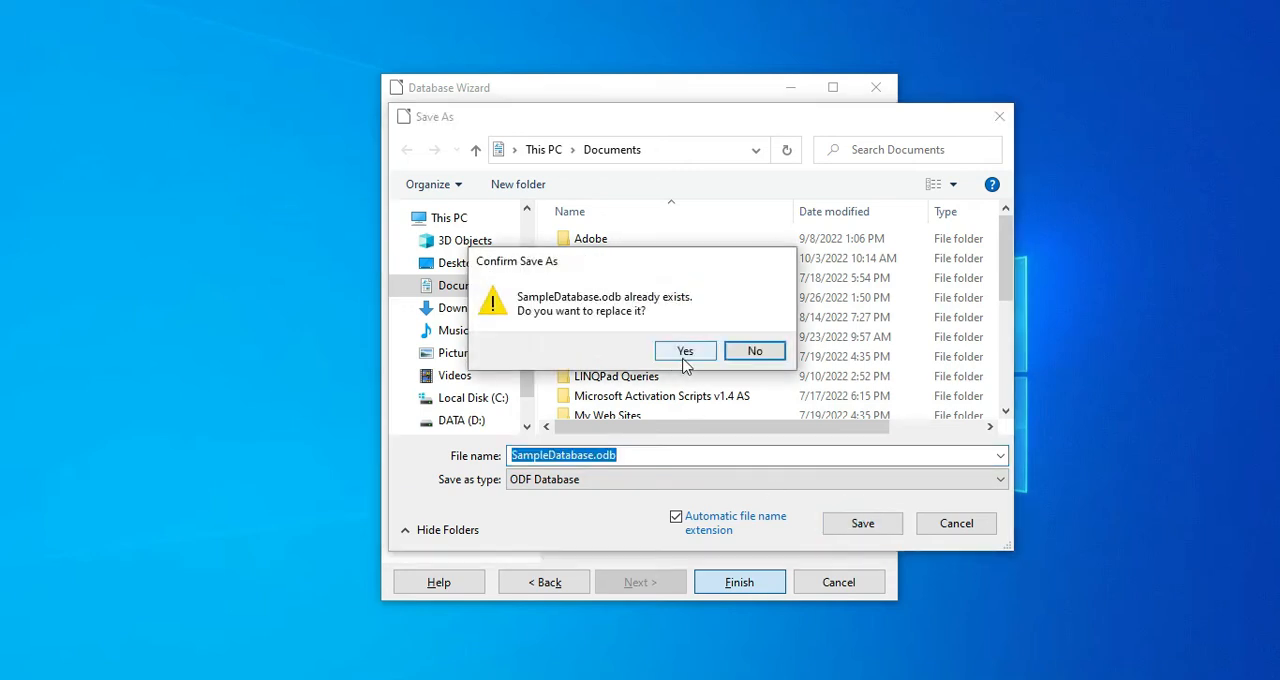
{"action": "left_click", "coordinate": [684, 352]}
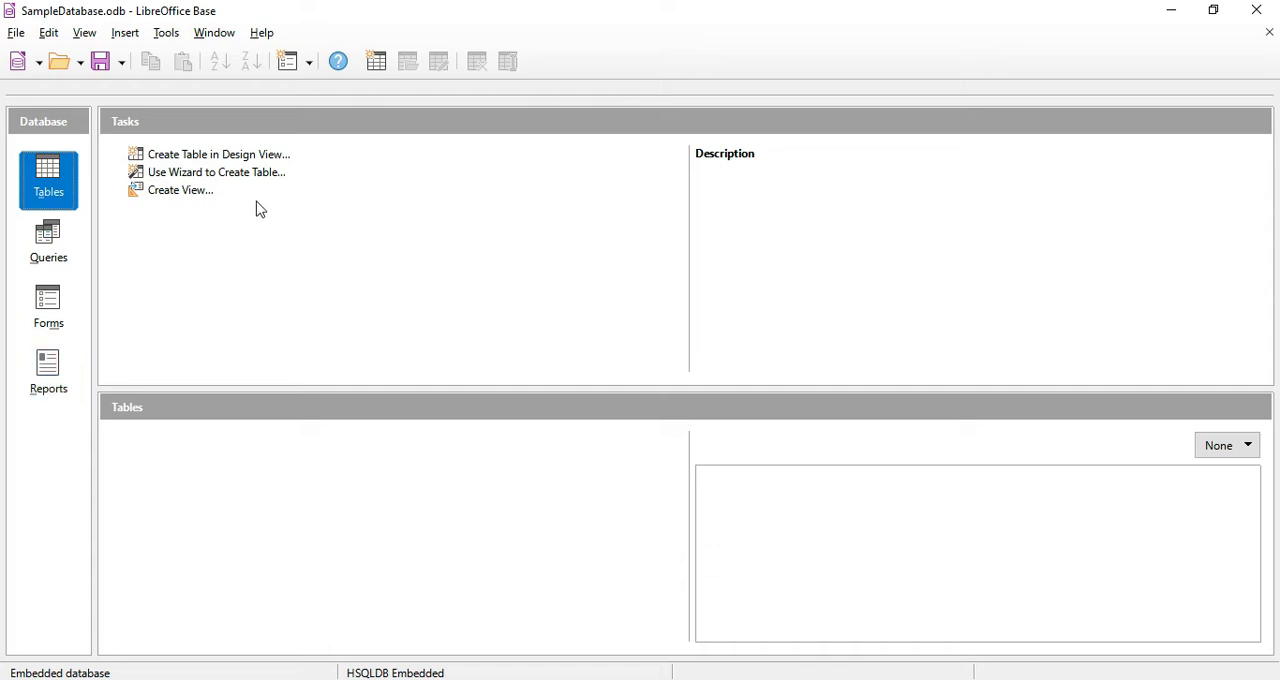
Look through the creation tasks offered for tables, queries, forms and reports
{"action": "left_click", "coordinate": [178, 155]}
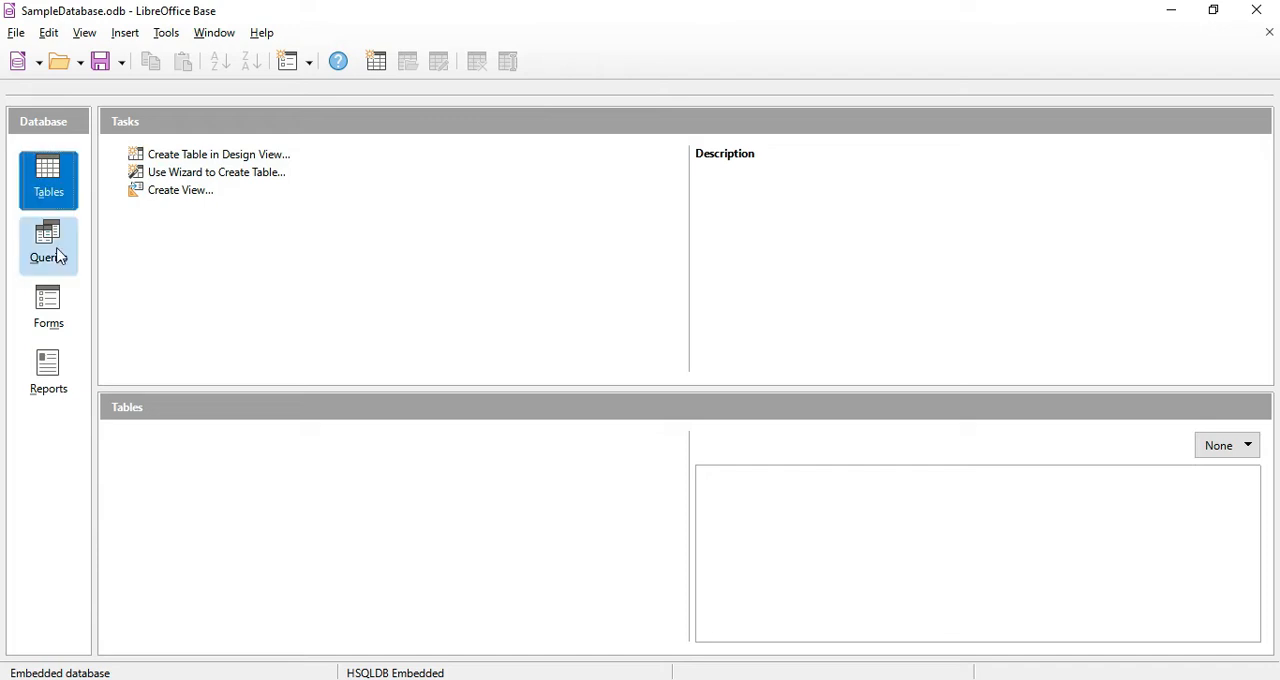
{"action": "left_click", "coordinate": [57, 174]}
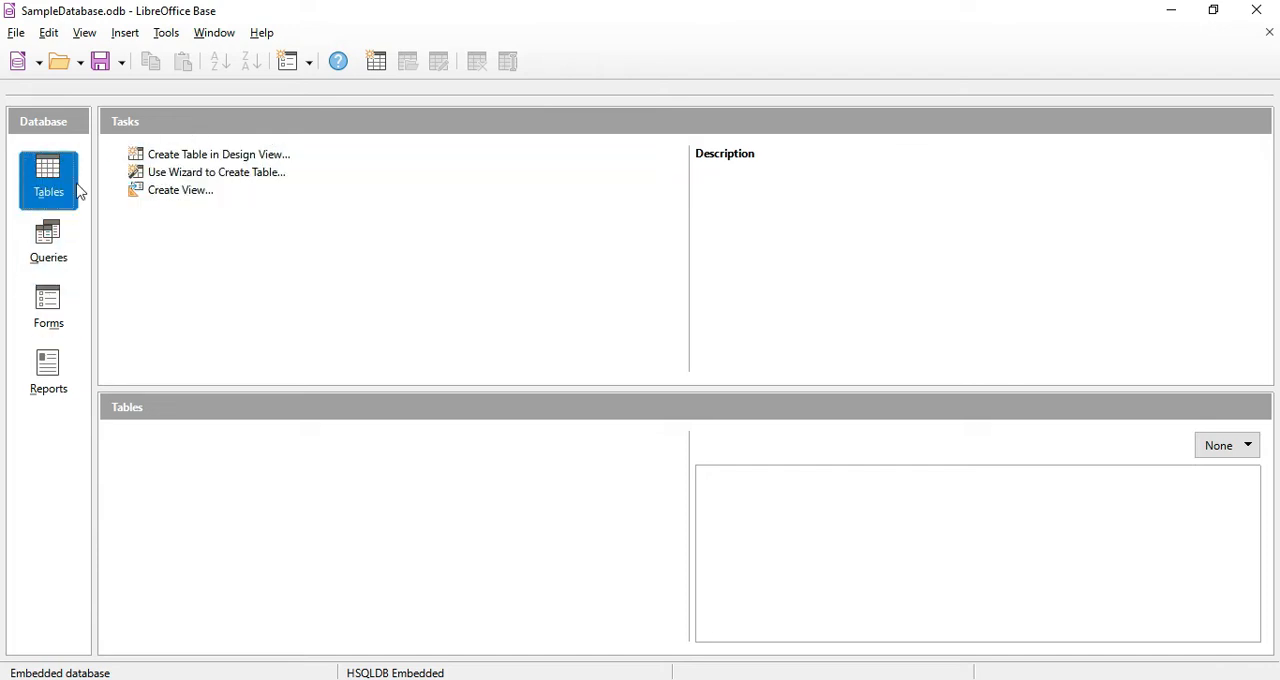
{"action": "left_click", "coordinate": [50, 248]}
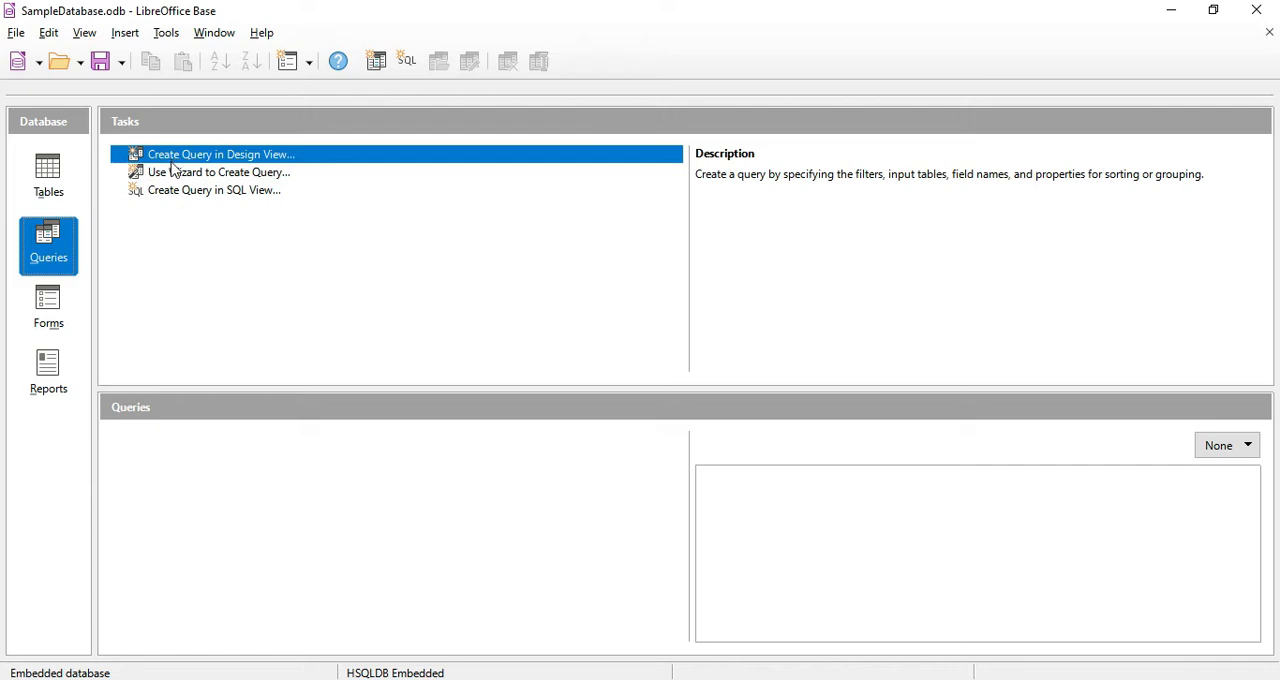
{"action": "left_click", "coordinate": [70, 305]}
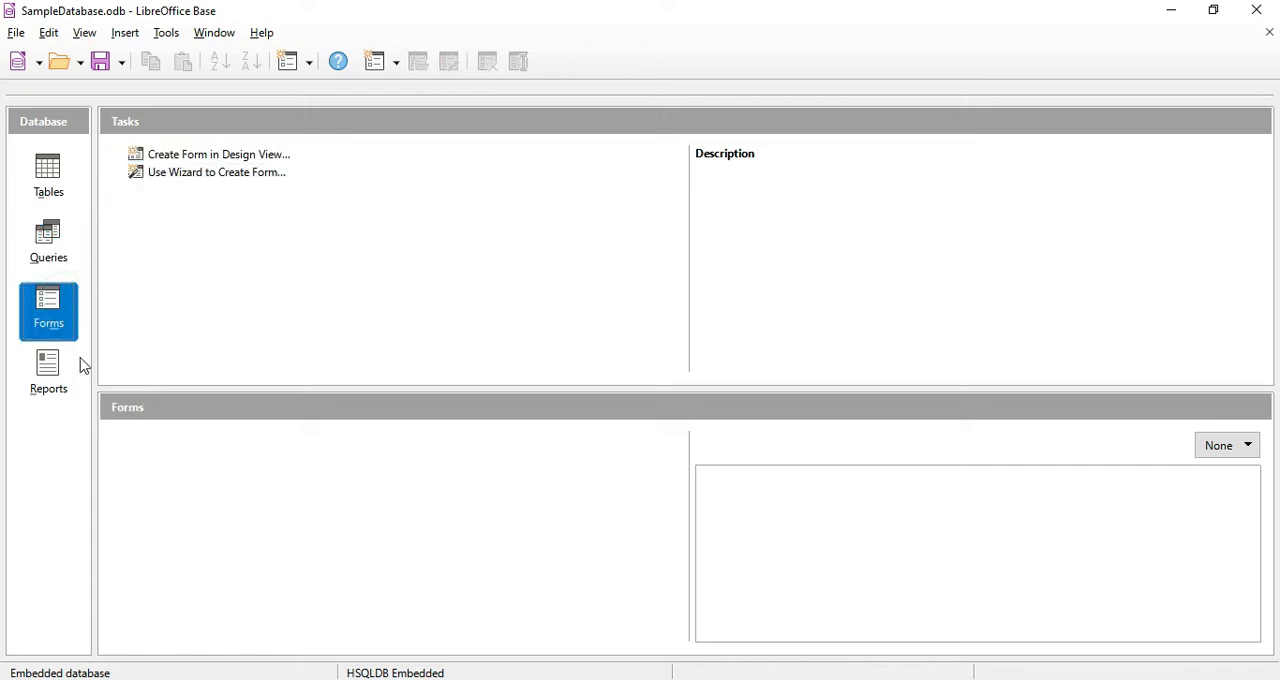
{"action": "left_click", "coordinate": [62, 378]}
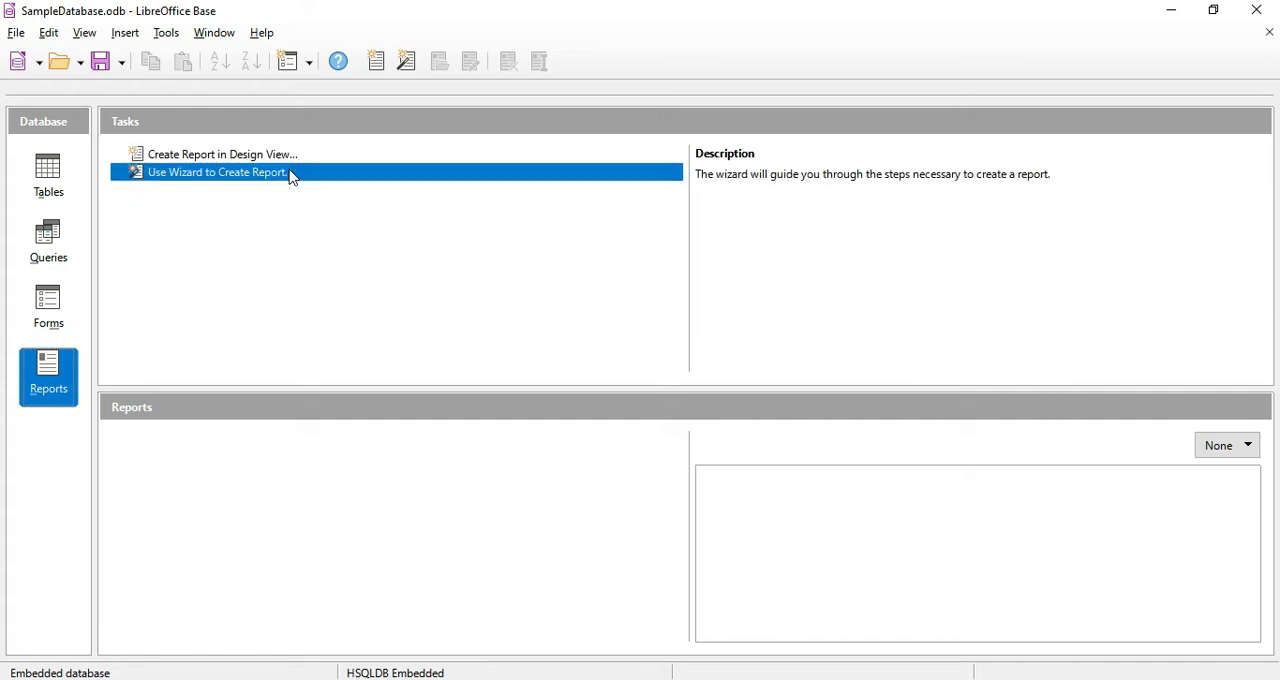
Start a new table in Design View and add a first field named idcustomer with the type Integer [ INTEGER ]
{"action": "left_click", "coordinate": [57, 193]}
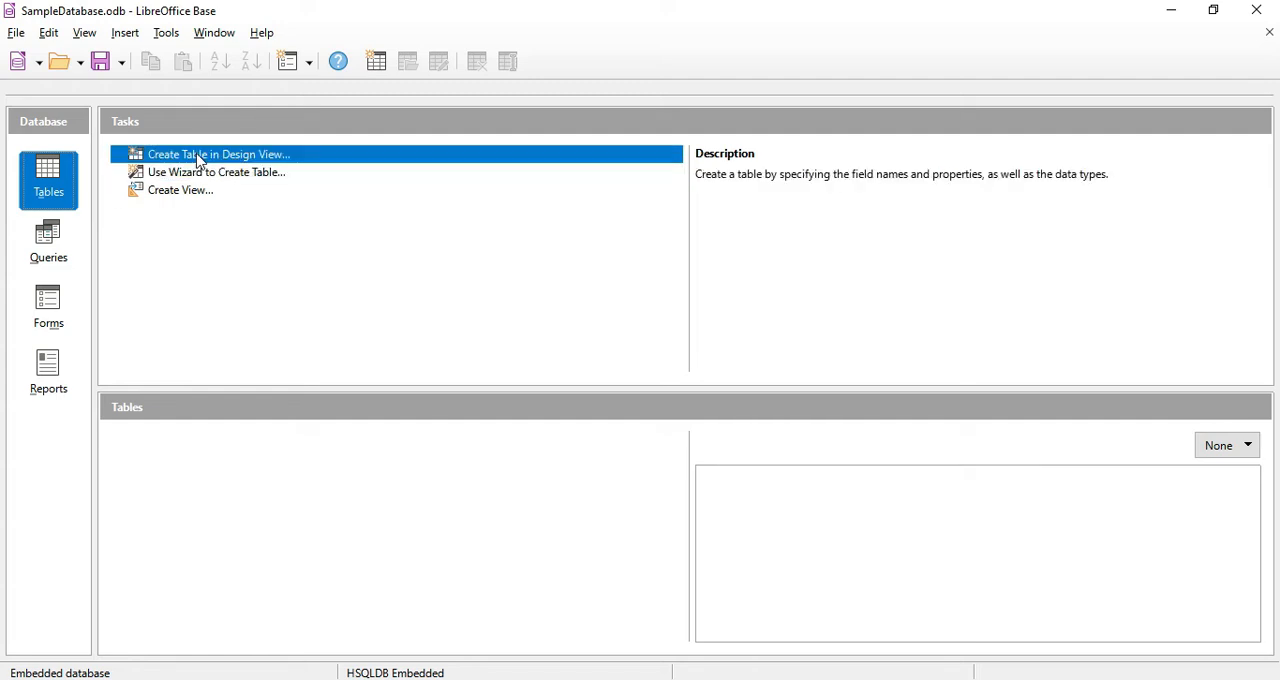
{"action": "left_click", "coordinate": [228, 156]}
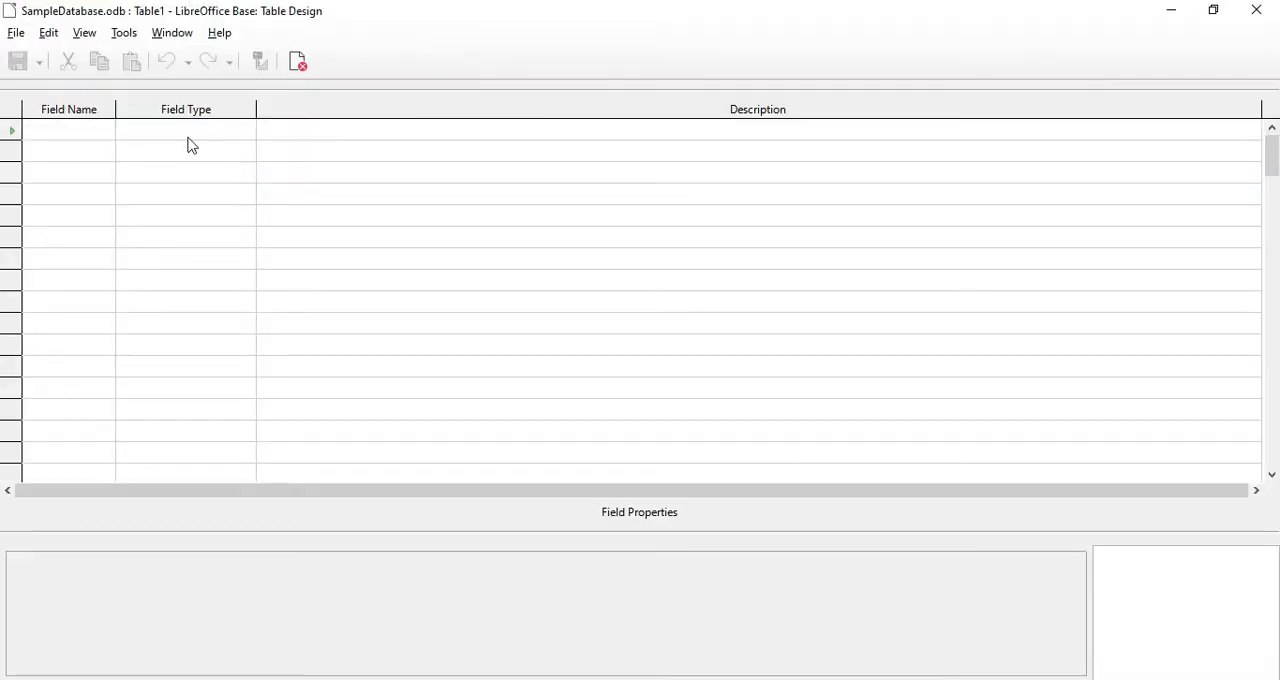
{"action": "left_click", "coordinate": [63, 129]}
{"action": "type", "text": "idcu"}
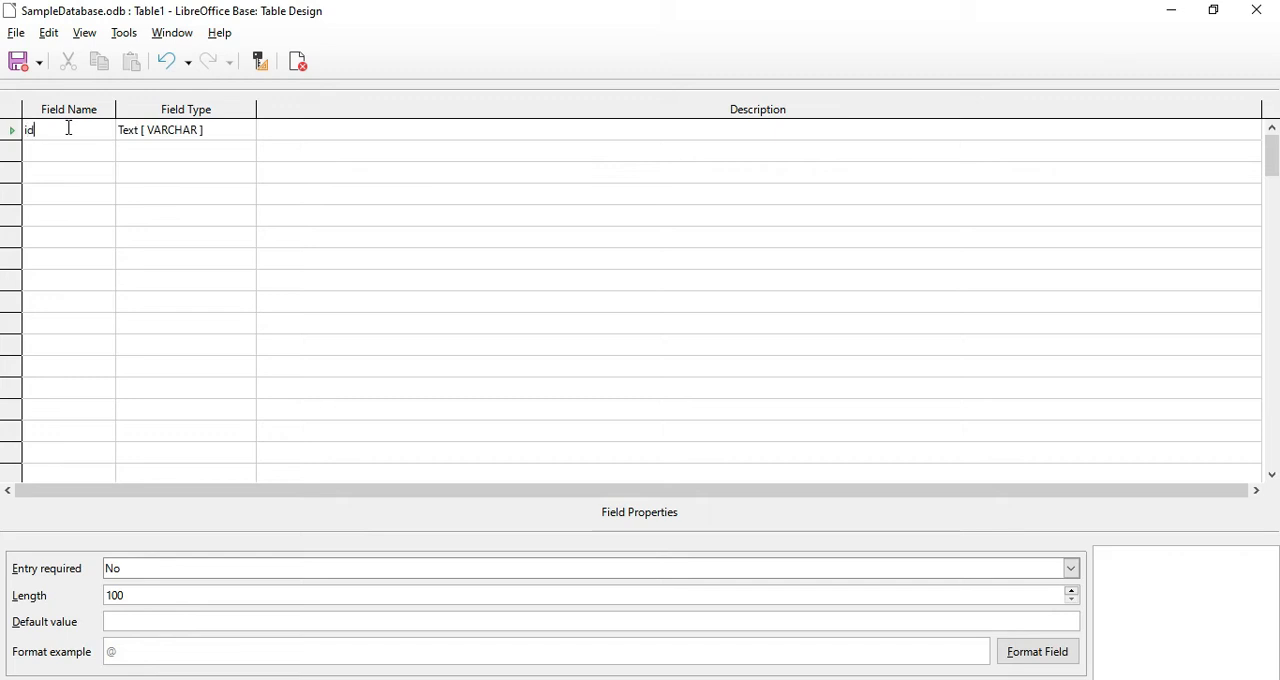
{"action": "type", "text": "stomer"}
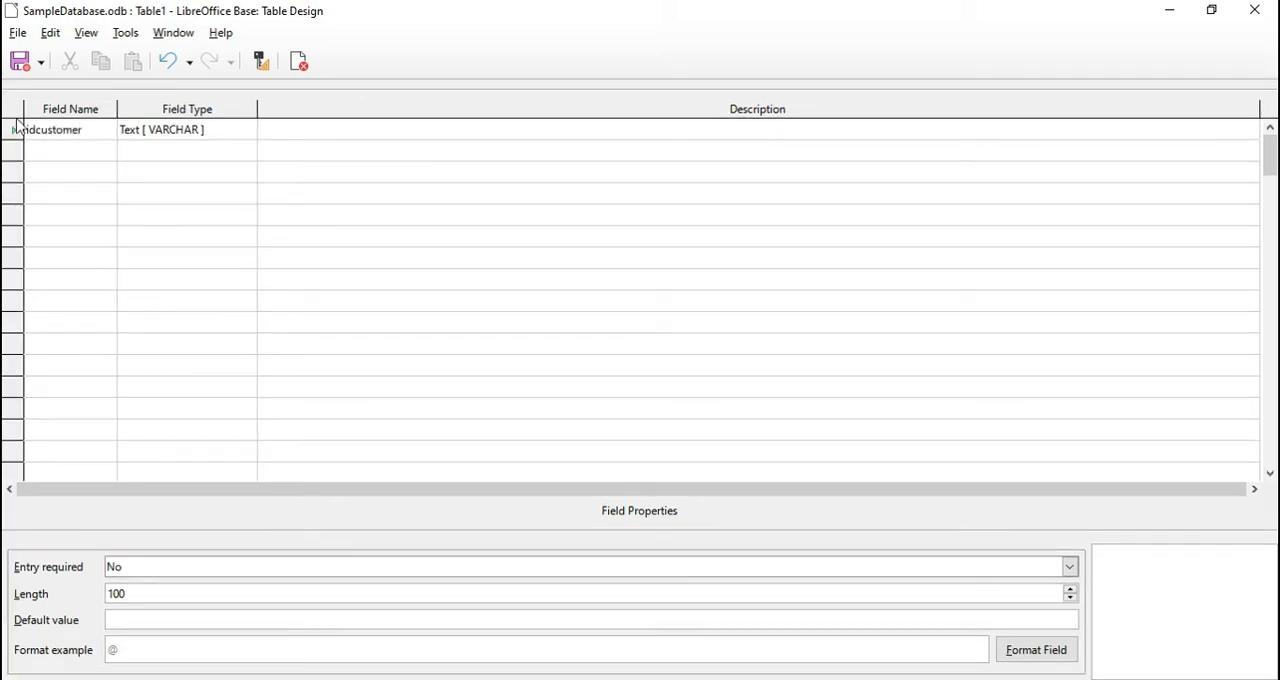
{"action": "left_click", "coordinate": [220, 133]}
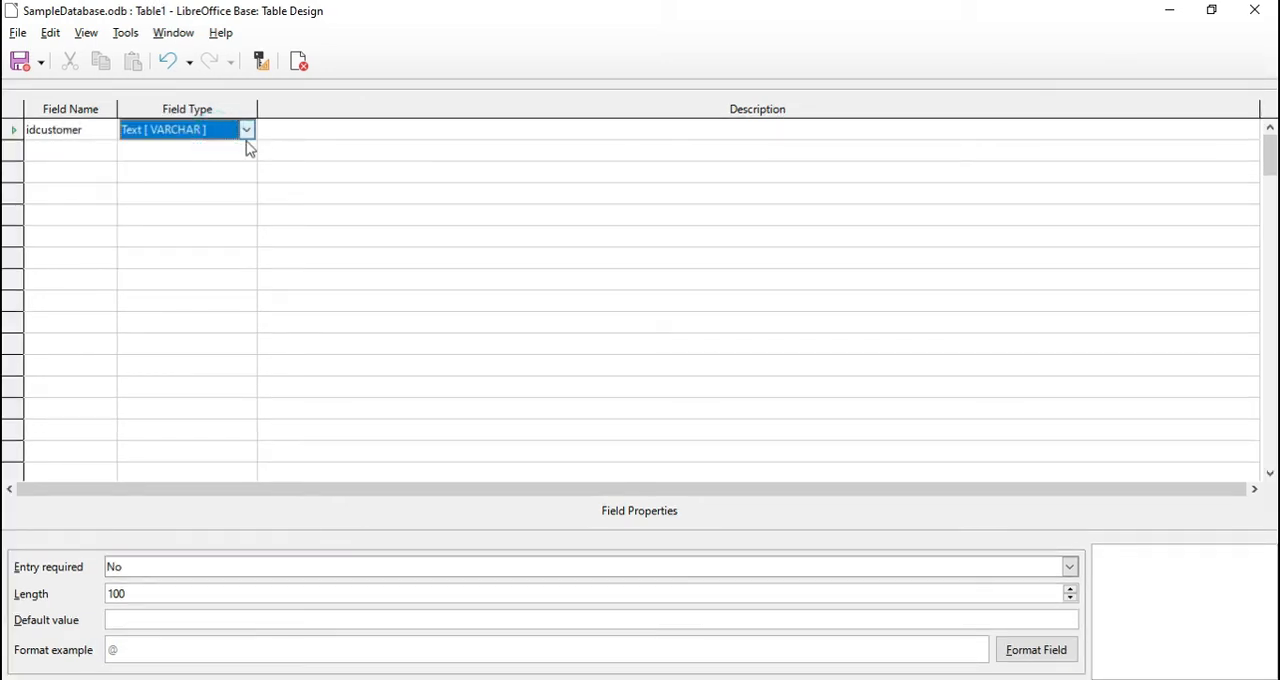
{"action": "left_click", "coordinate": [246, 136]}
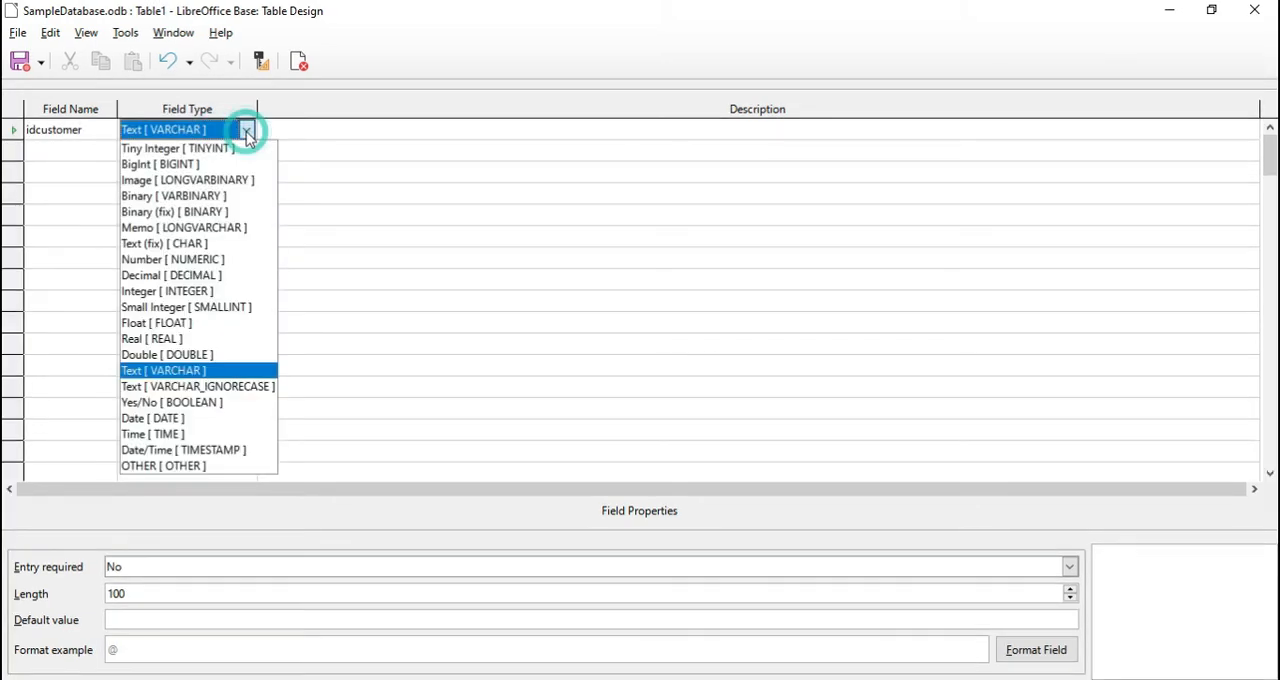
{"action": "left_click", "coordinate": [206, 292]}
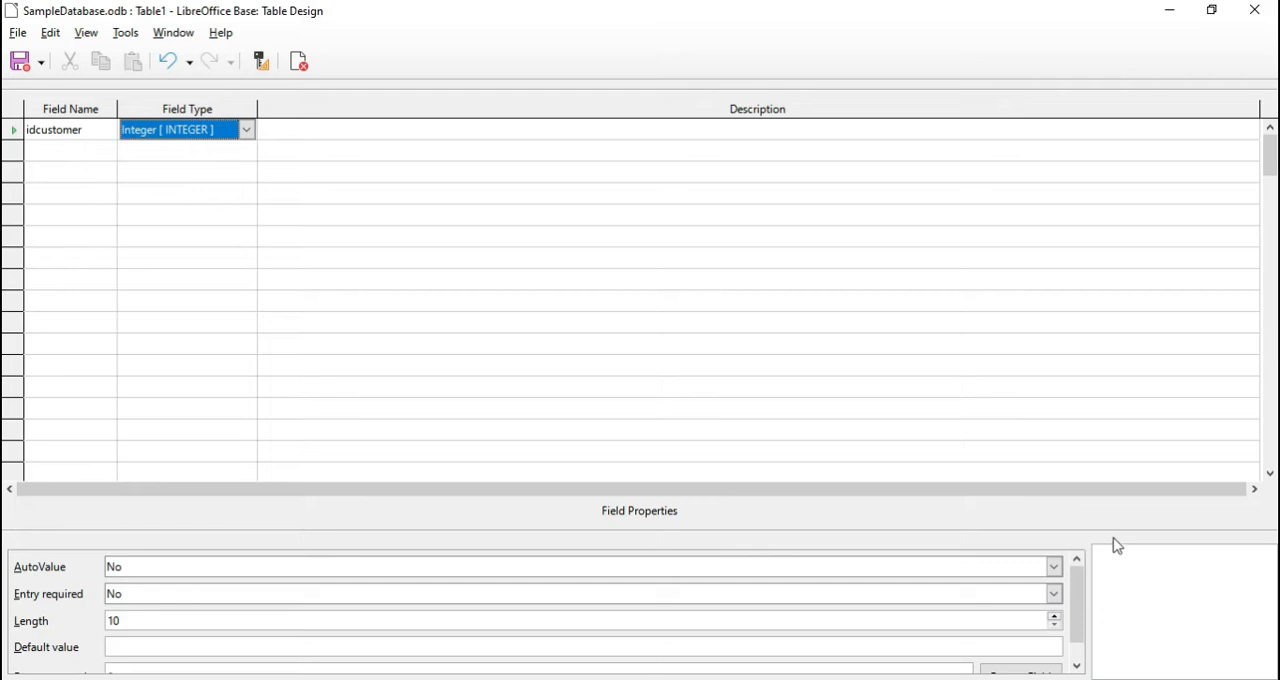
Set AutoValue to Yes for the idcustomer field and mark it as the primary key
{"action": "left_click", "coordinate": [1055, 565]}
{"action": "left_click", "coordinate": [238, 588]}
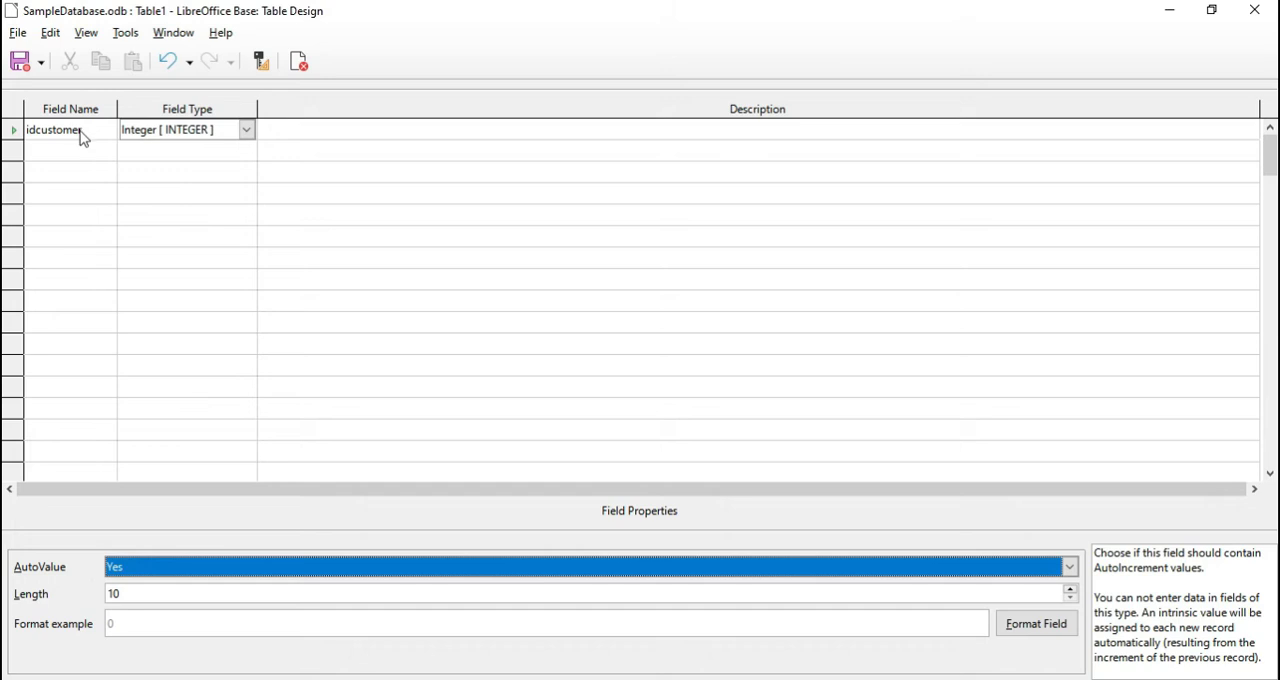
{"action": "right_click", "coordinate": [13, 135]}
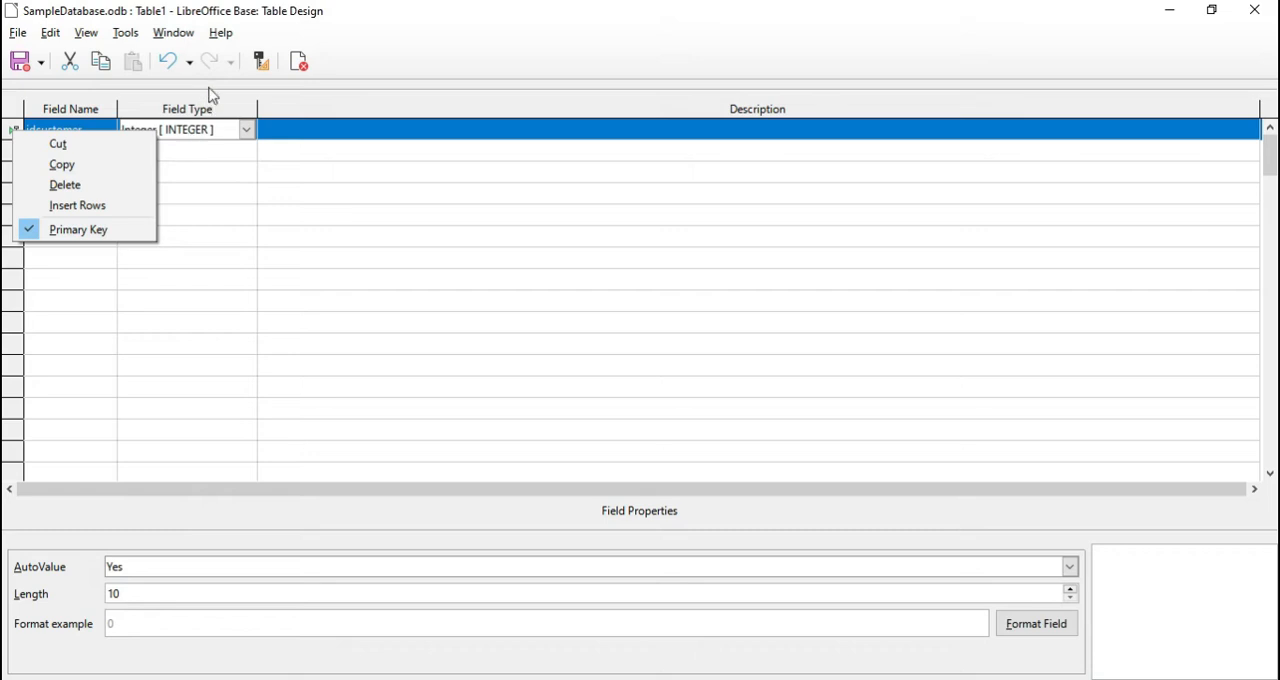
{"action": "left_click", "coordinate": [52, 229]}
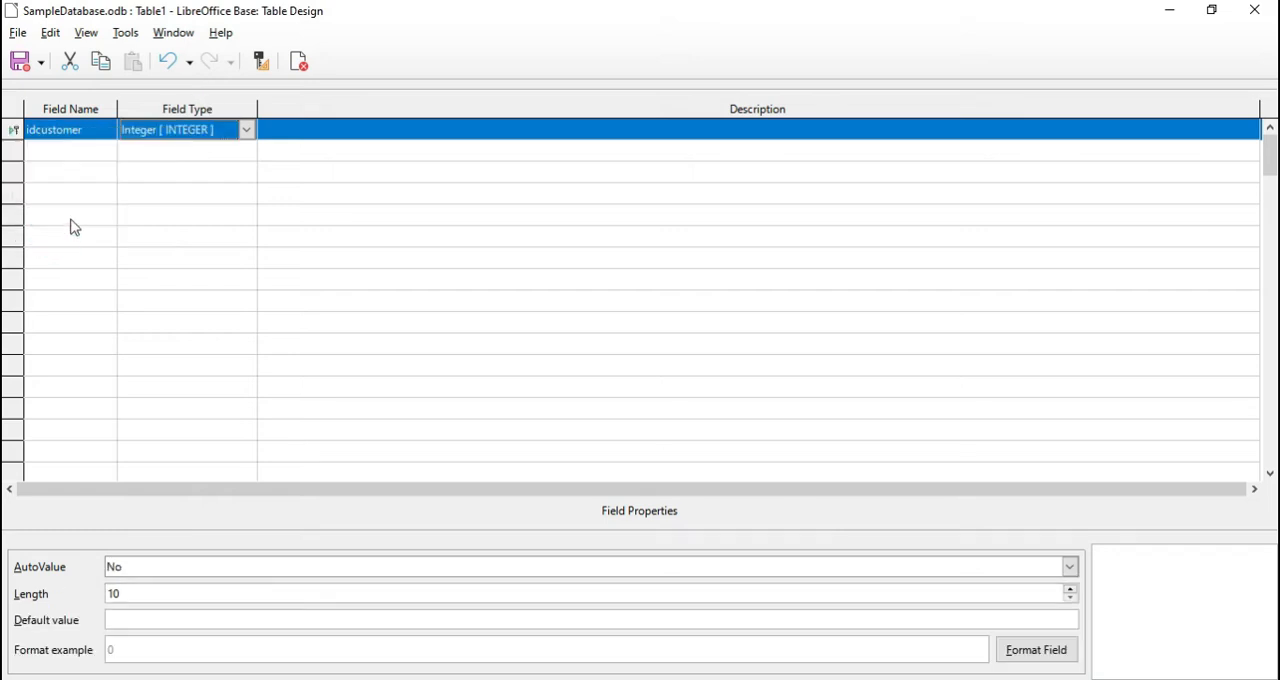
Add the fields lname, fname, mname and address below idcustomer, each with the default Text [ VARCHAR ] type
{"action": "left_click", "coordinate": [74, 152]}
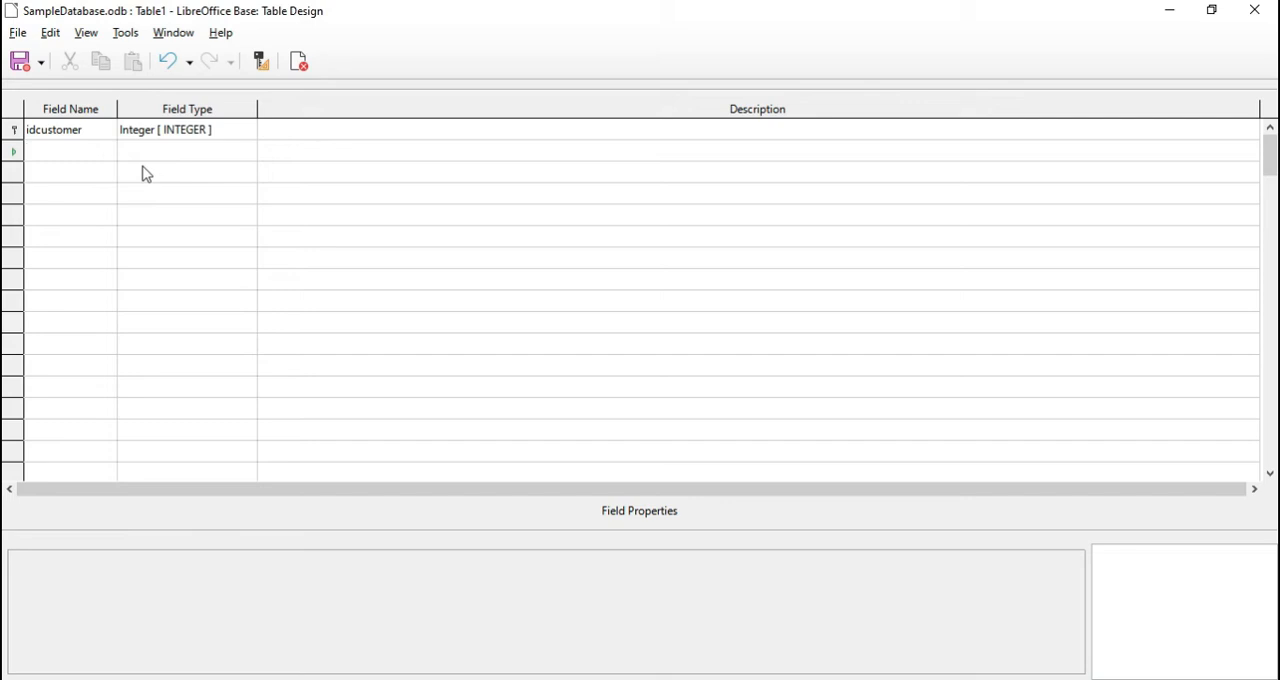
{"action": "type", "text": "lname"}
{"action": "left_click", "coordinate": [91, 171]}
{"action": "type", "text": "fname"}
{"action": "left_click", "coordinate": [86, 190]}
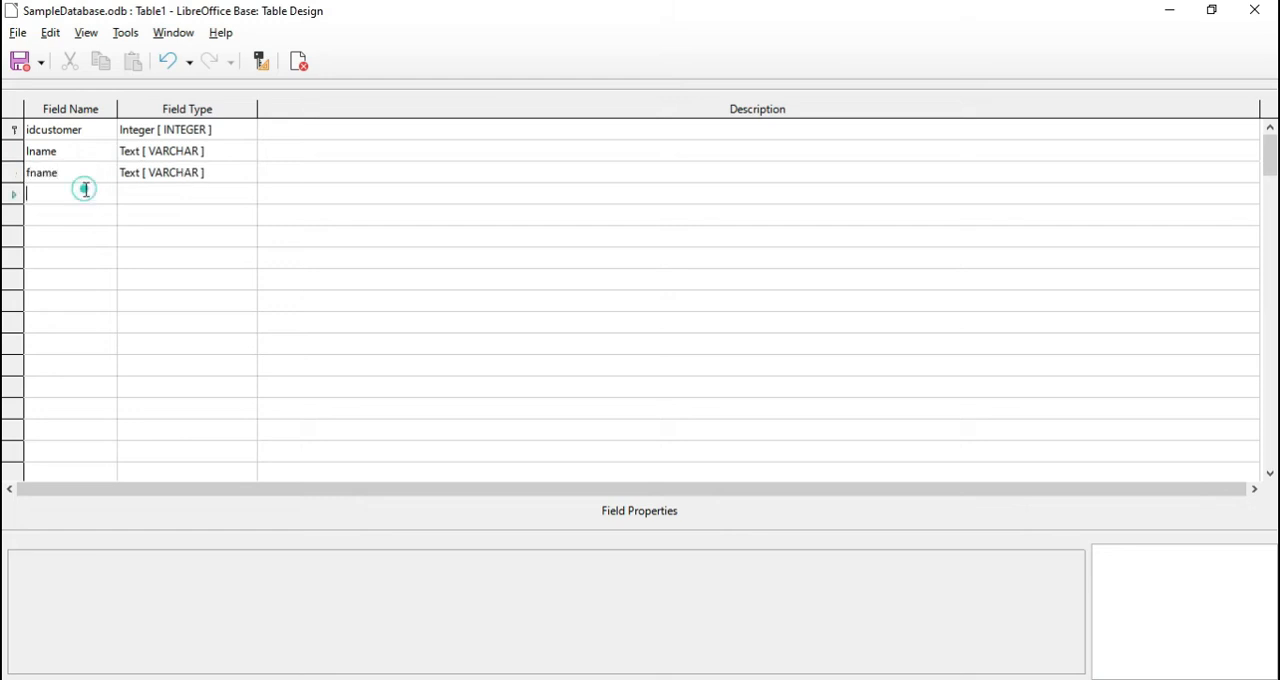
{"action": "type", "text": "mname"}
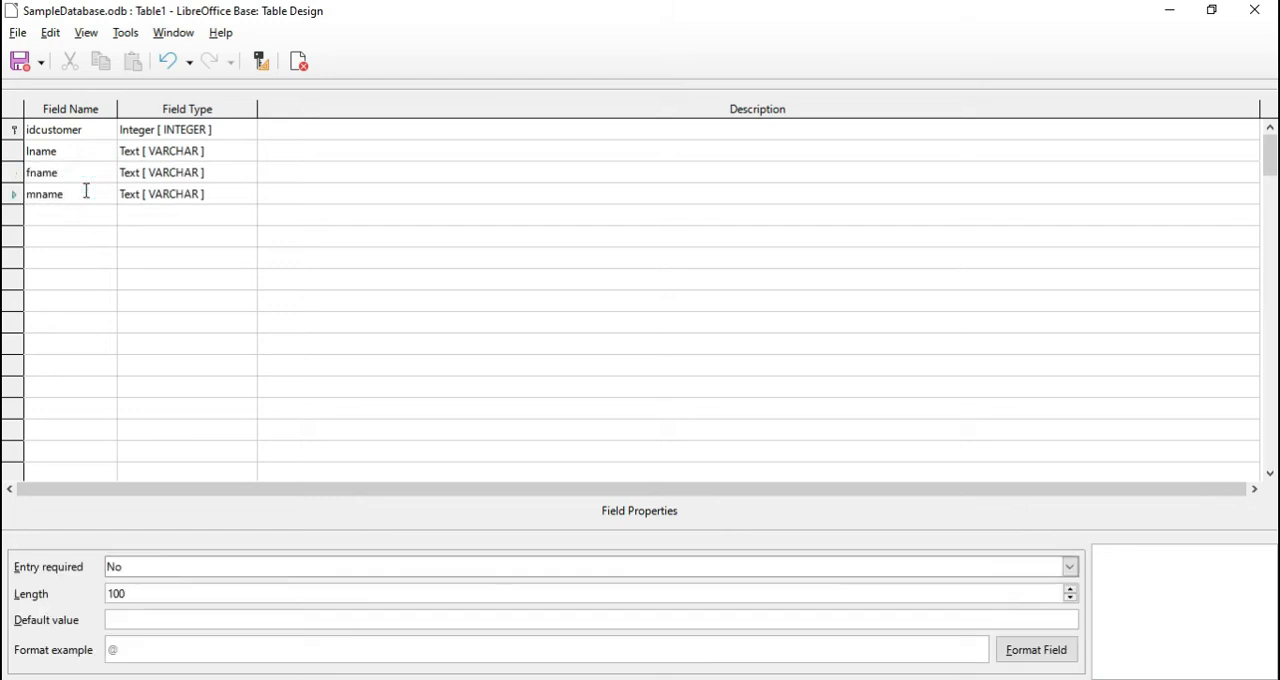
{"action": "left_click", "coordinate": [74, 215]}
{"action": "type", "text": "address"}
Describe the idcustomer field as "this is the primary of customer"
{"action": "left_click", "coordinate": [655, 128]}
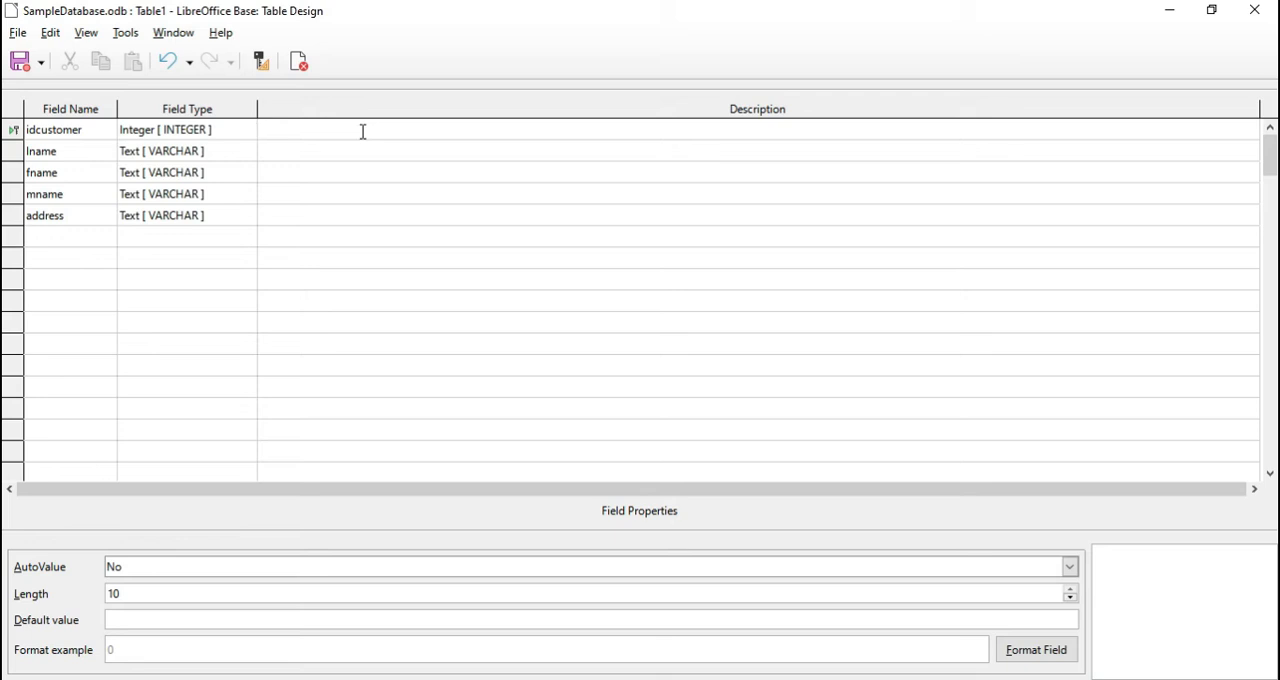
{"action": "type", "text": "this is the primary of customer"}
Enter the descriptions "lastname" for lname, "Firstname" for fname and "middlename" for mname
{"action": "left_click", "coordinate": [369, 148]}
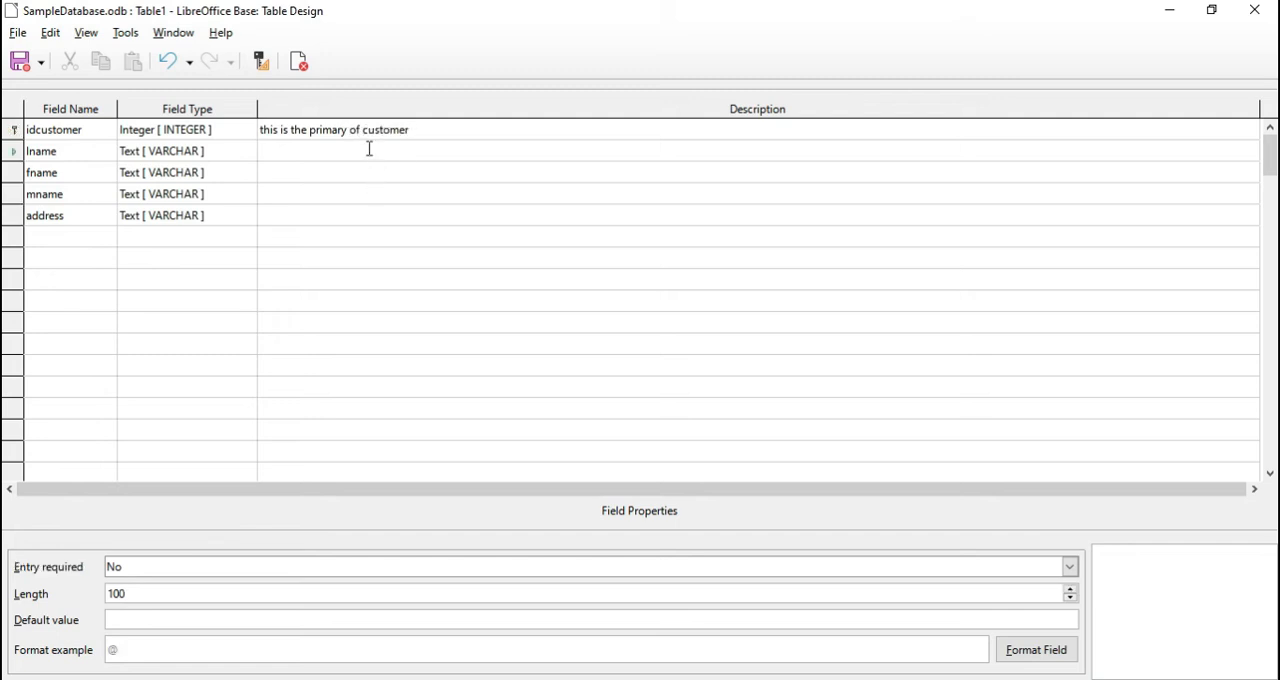
{"action": "type", "text": "lastnam"}
{"action": "left_click", "coordinate": [385, 176]}
{"action": "type", "text": "Firstnam"}
{"action": "key", "text": "BackSpace"}
{"action": "key", "text": "BackSpace"}
{"action": "type", "text": "nam"}
{"action": "left_click", "coordinate": [370, 195]}
{"action": "type", "text": "middlenam"}
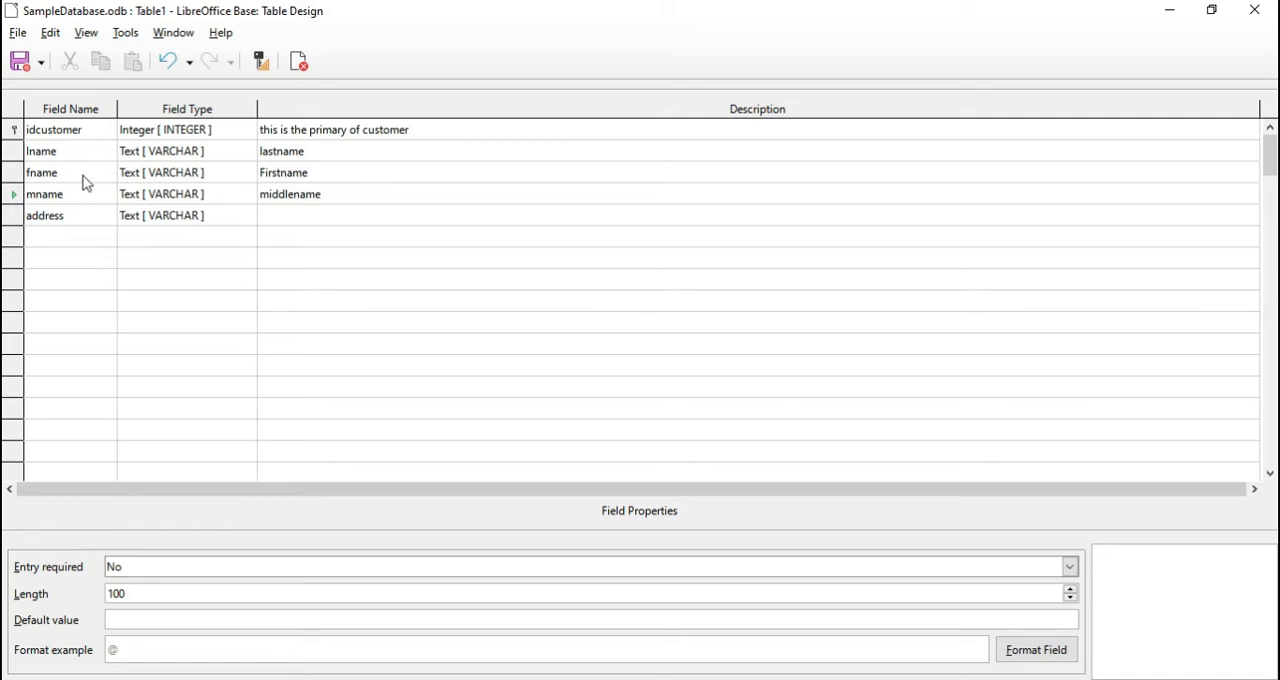
Save the table under the name customer
{"action": "left_click", "coordinate": [19, 61]}
{"action": "type", "text": "custoermer"}
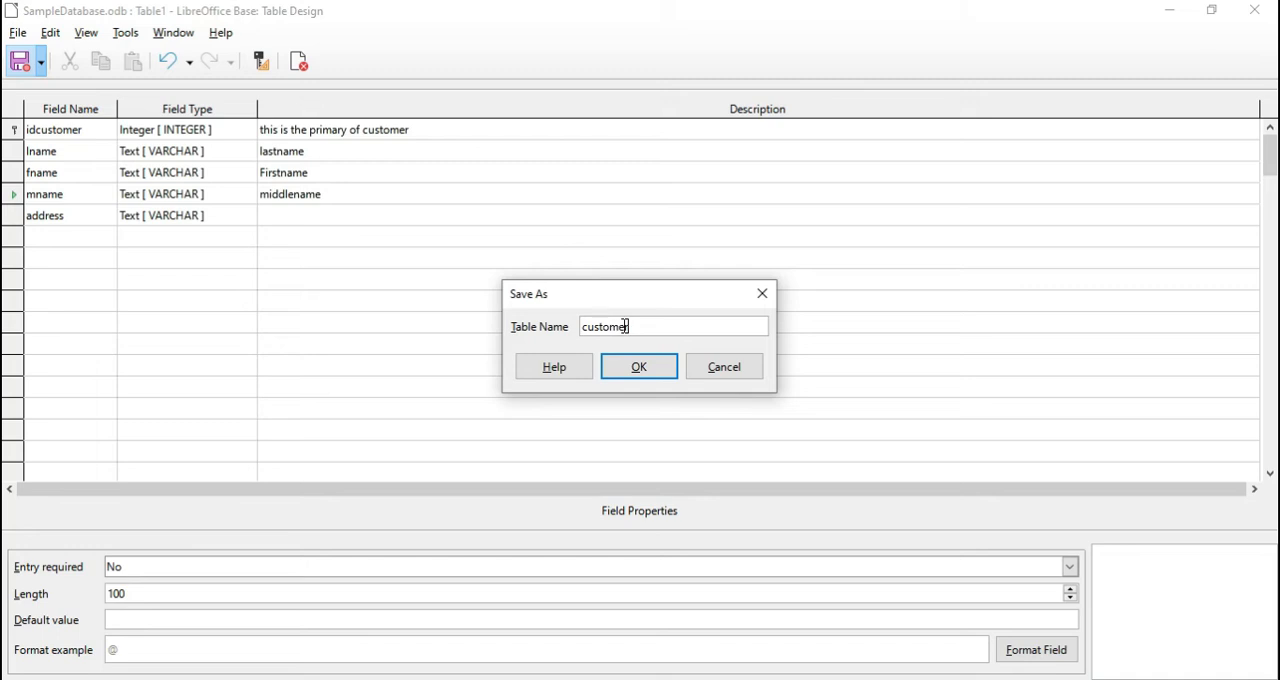
{"action": "left_click", "coordinate": [629, 372]}
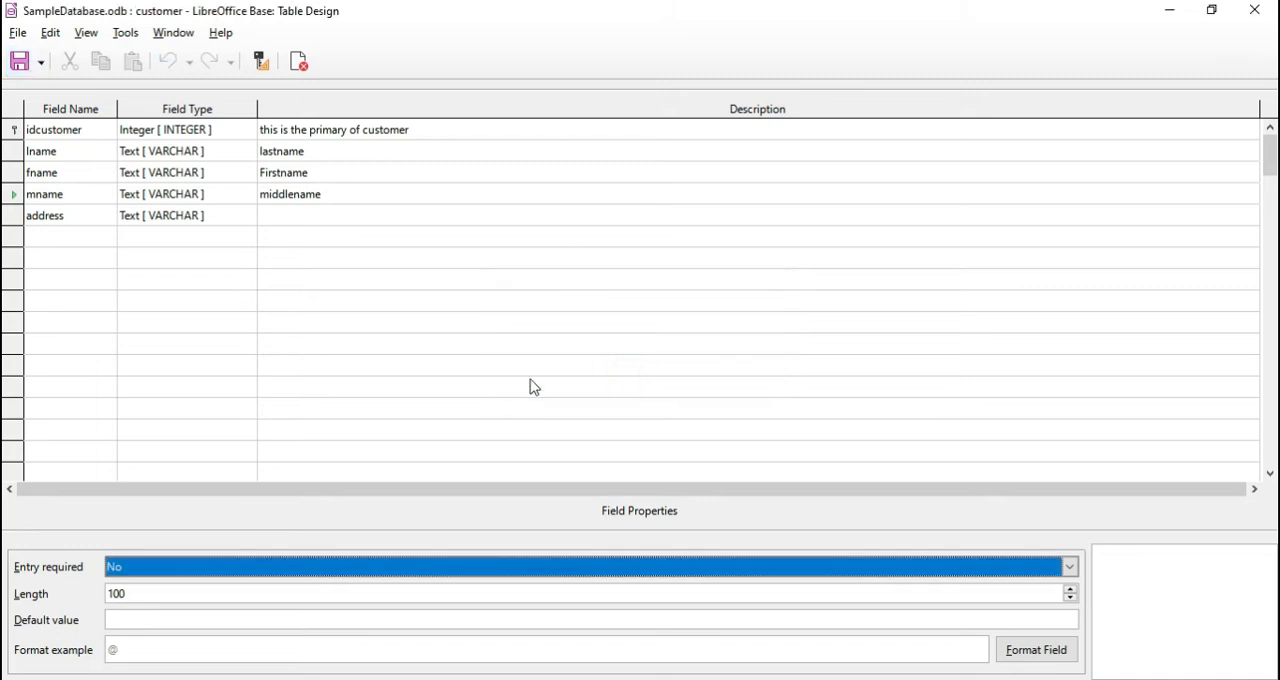
Close the table design and select the customer table in the database's table list
{"action": "left_click", "coordinate": [19, 34]}
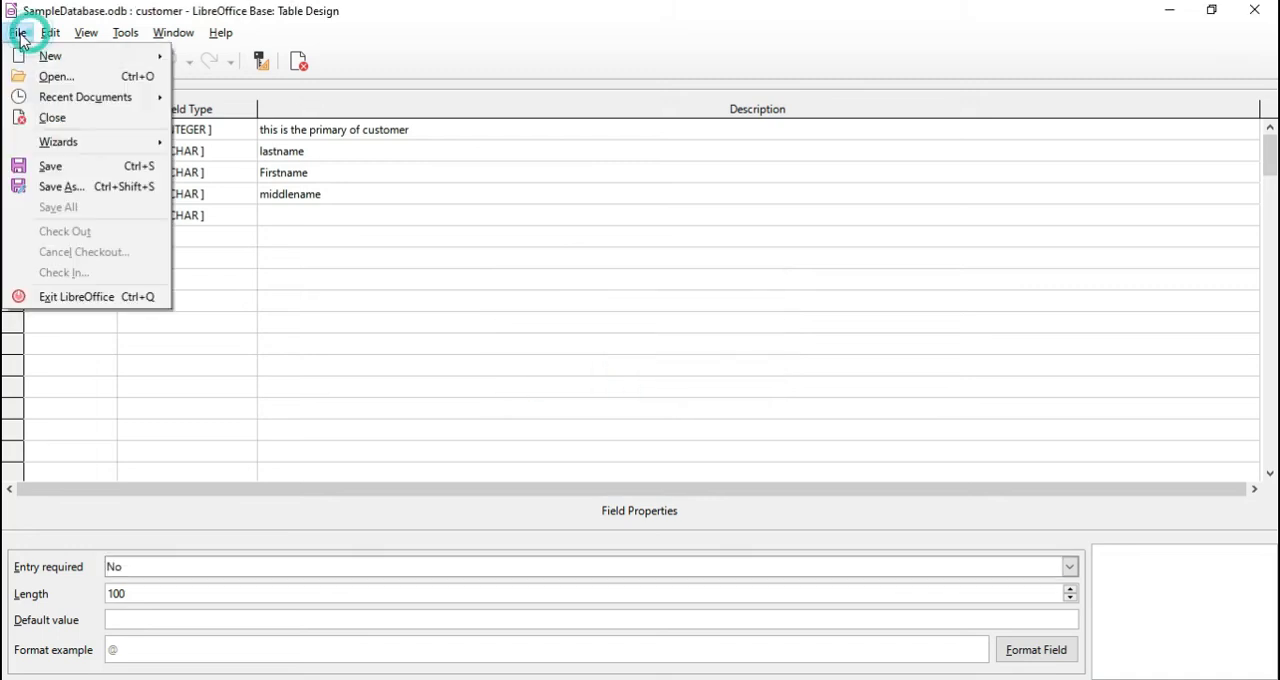
{"action": "left_click", "coordinate": [52, 118]}
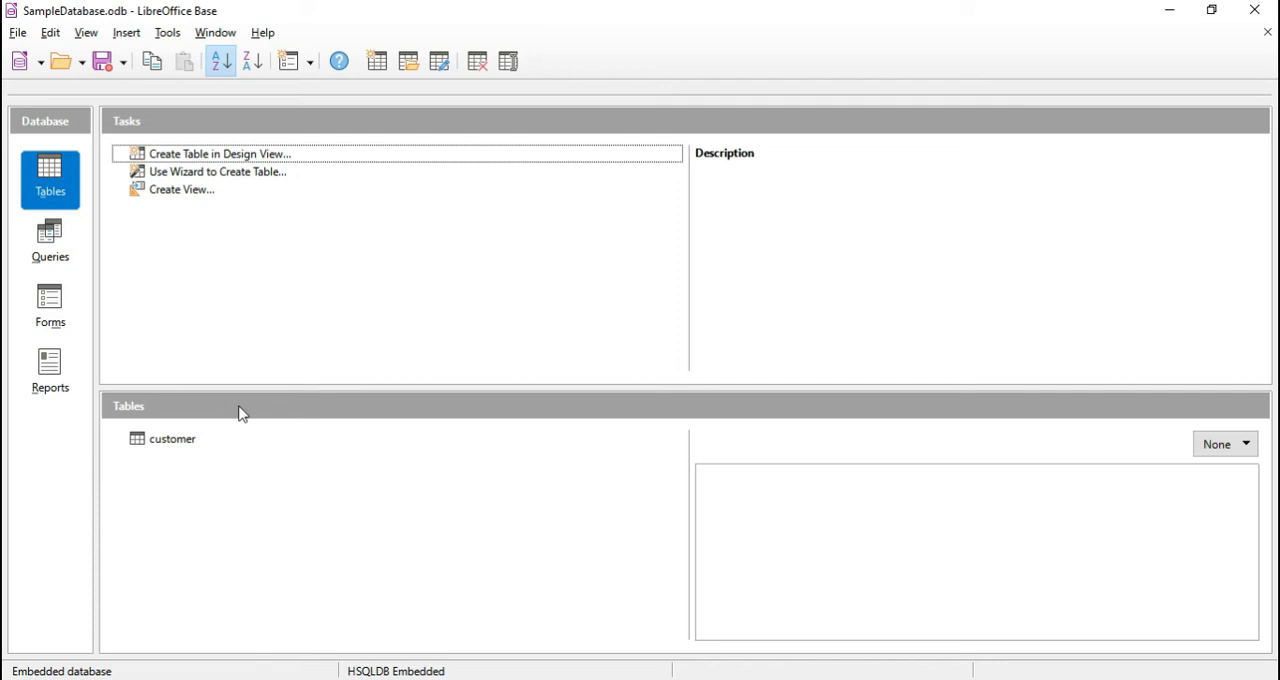
{"action": "left_click", "coordinate": [180, 444]}
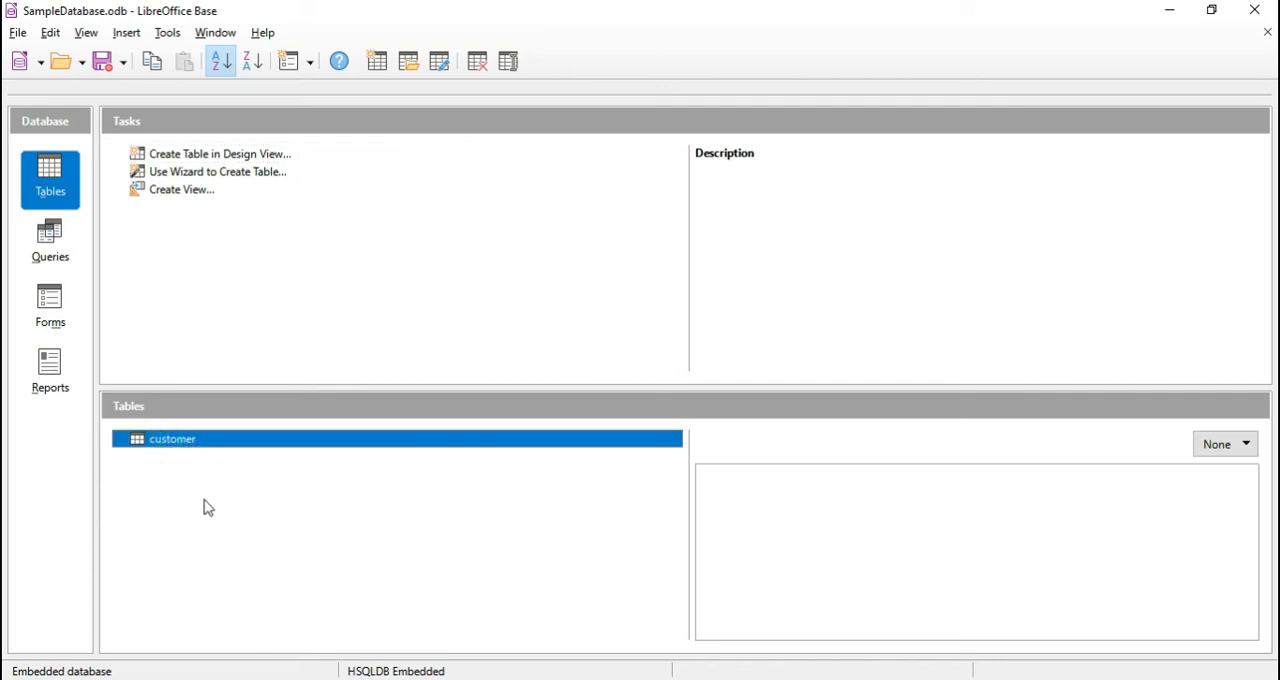
Start a new table in Design View and add a field named idorder with the Integer type
{"action": "left_click", "coordinate": [254, 163]}
{"action": "left_click", "coordinate": [72, 130]}
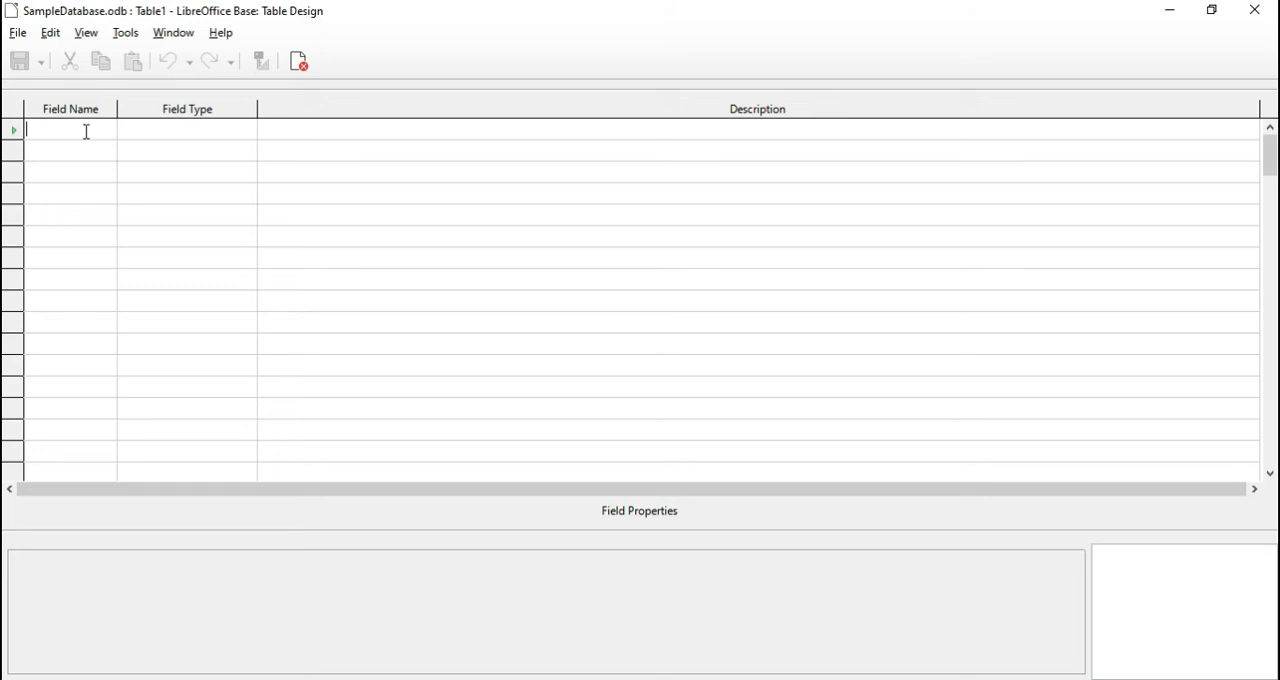
{"action": "type", "text": "idorde"}
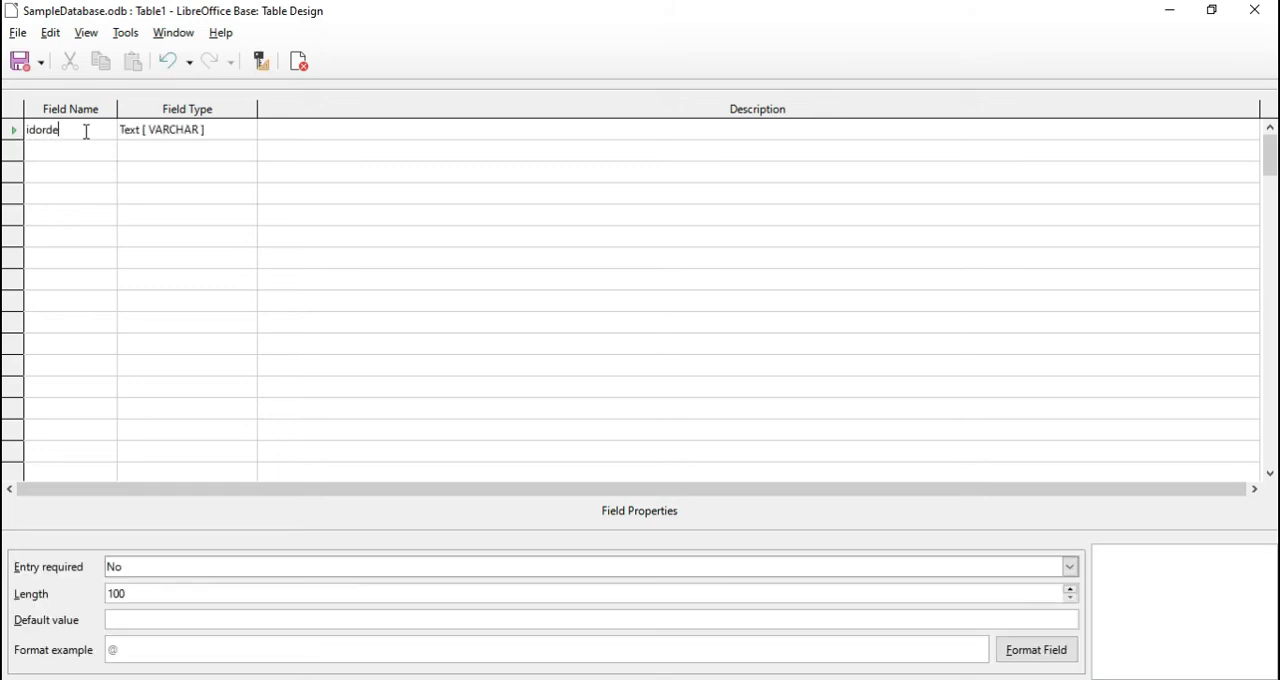
{"action": "type", "text": "r"}
{"action": "left_click", "coordinate": [226, 131]}
{"action": "left_click", "coordinate": [247, 130]}
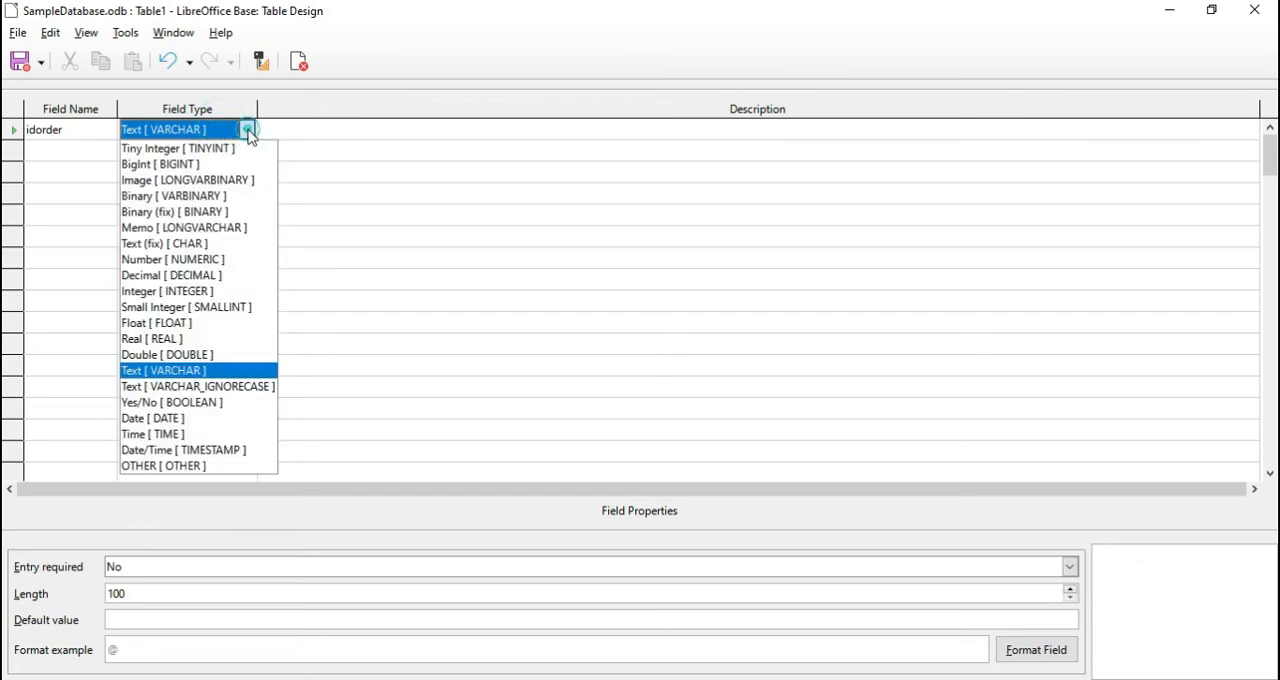
{"action": "left_click", "coordinate": [167, 291]}
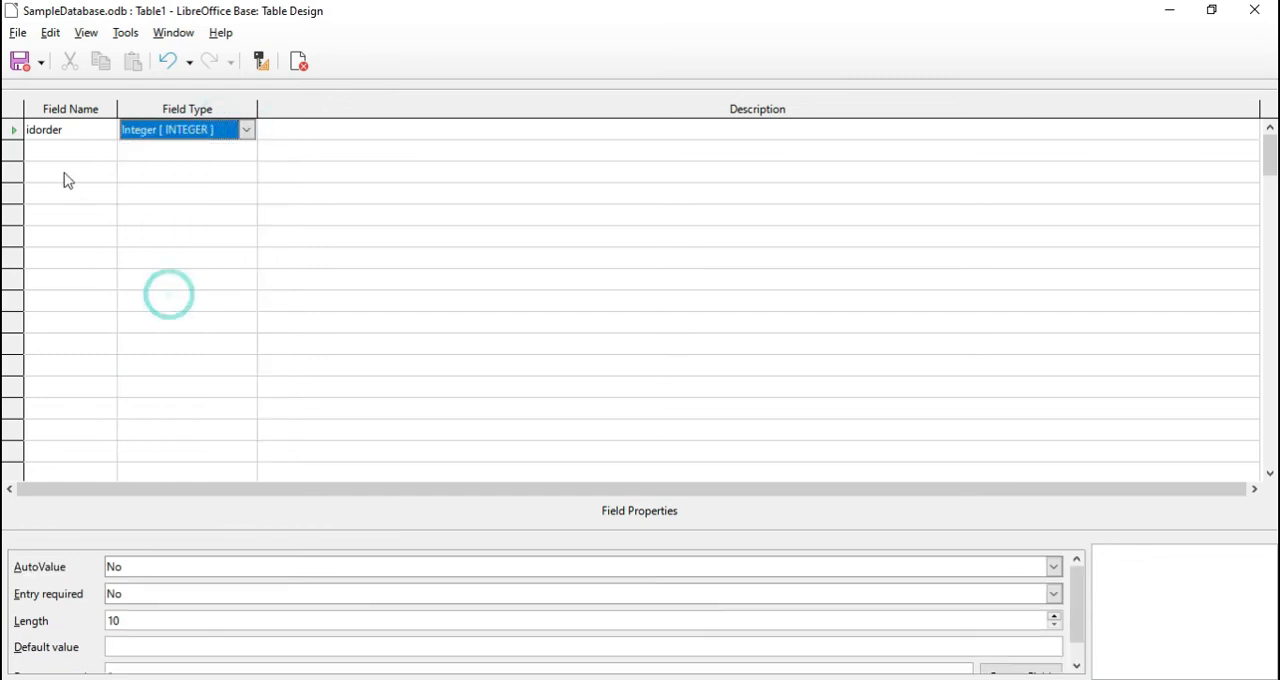
Make idorder the primary key and set its AutoValue to Yes
{"action": "right_click", "coordinate": [12, 135]}
{"action": "left_click", "coordinate": [43, 227]}
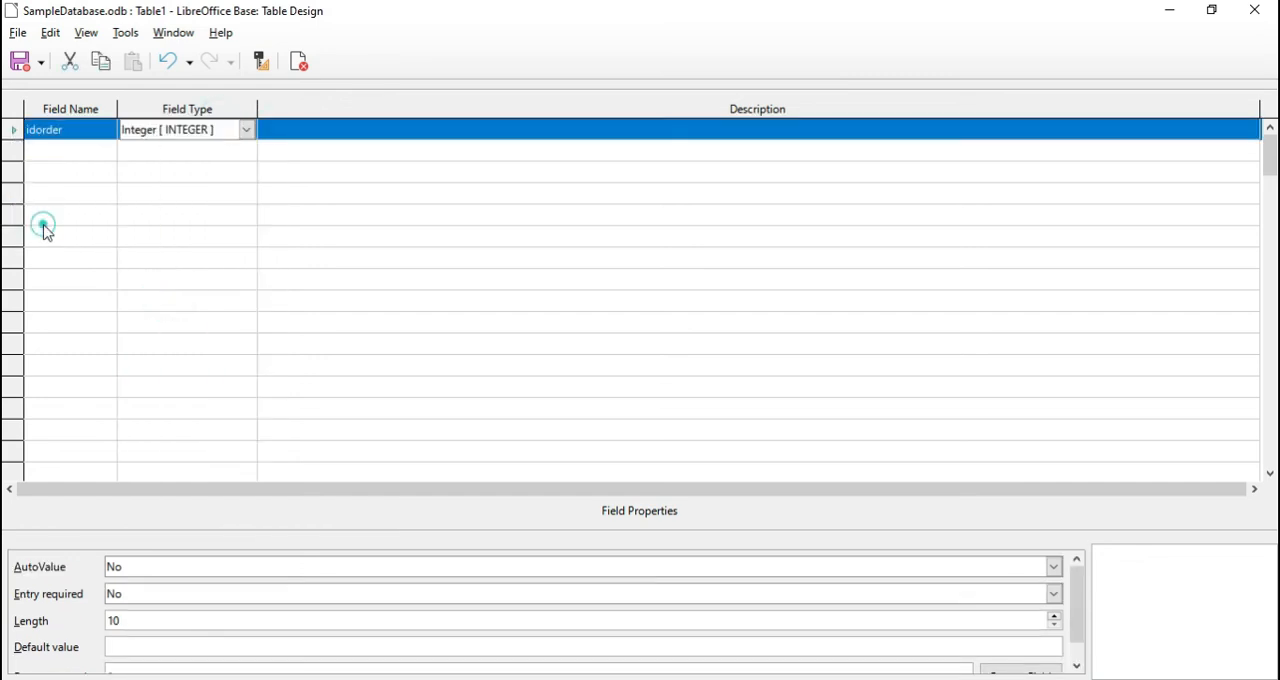
{"action": "left_click", "coordinate": [125, 568]}
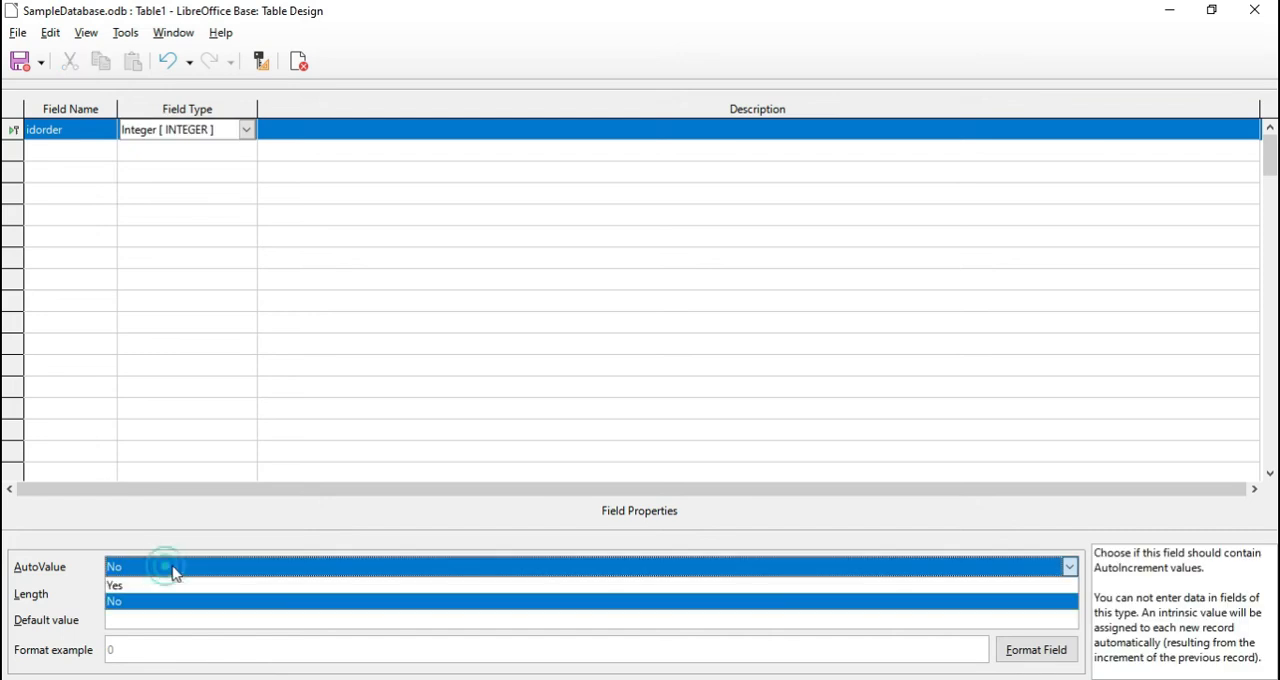
{"action": "left_click", "coordinate": [434, 586]}
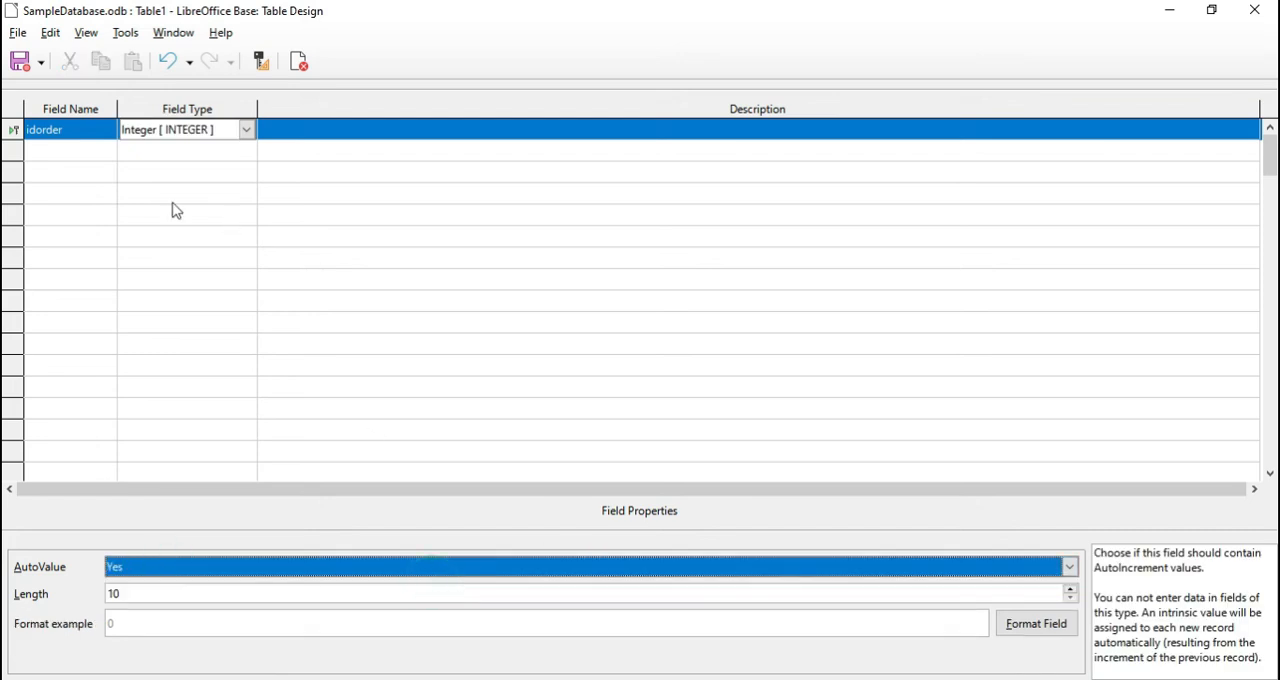
Add a second field named idproduct with the Integer type
{"action": "left_click", "coordinate": [86, 150]}
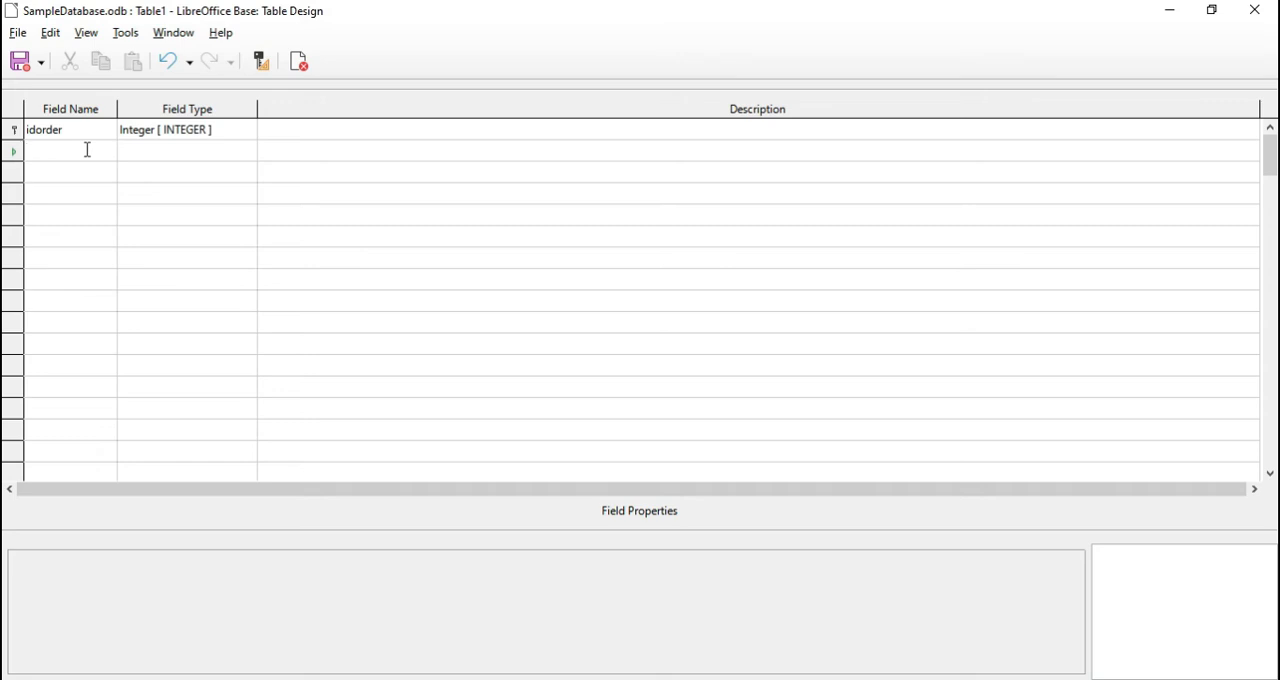
{"action": "type", "text": "idproduct"}
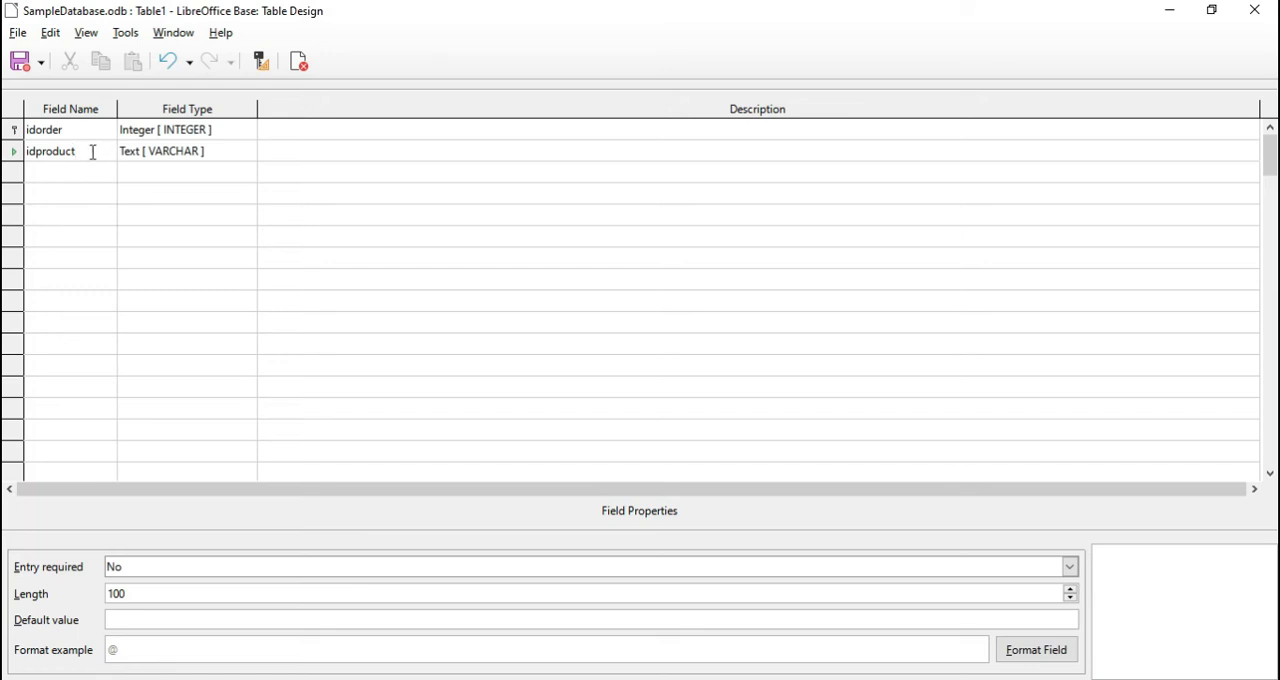
{"action": "left_click", "coordinate": [243, 151]}
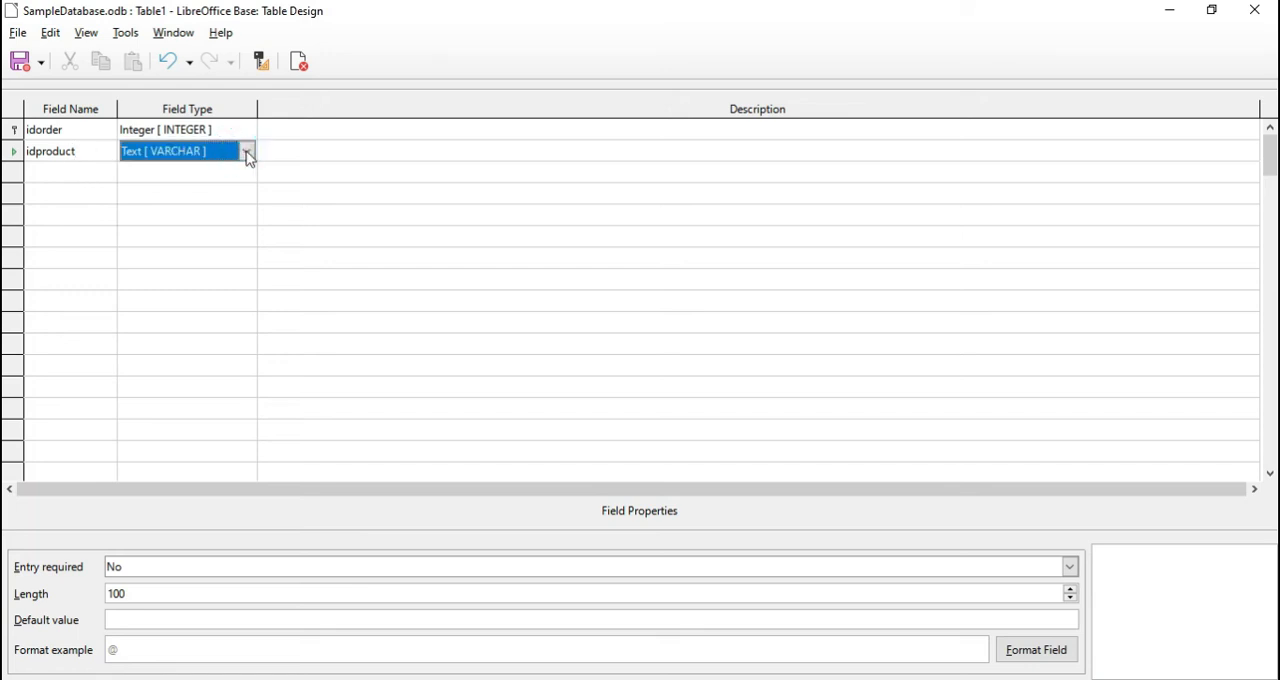
{"action": "left_click", "coordinate": [247, 152]}
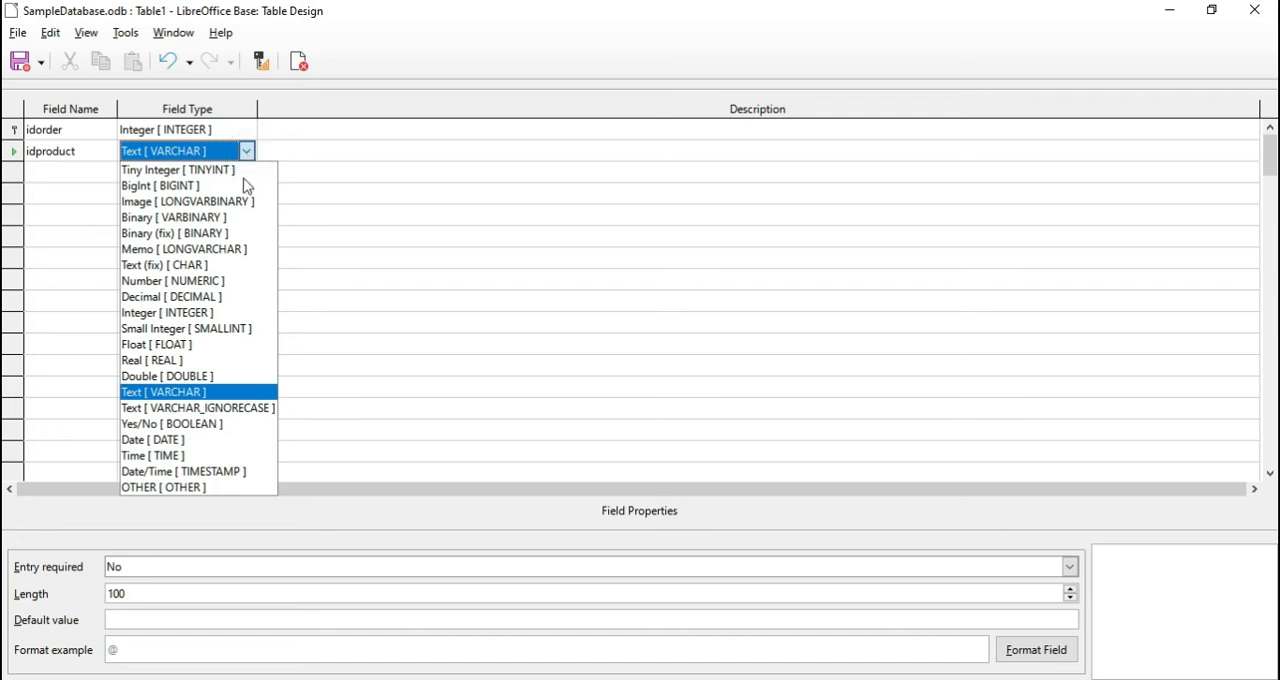
{"action": "left_click", "coordinate": [205, 313]}
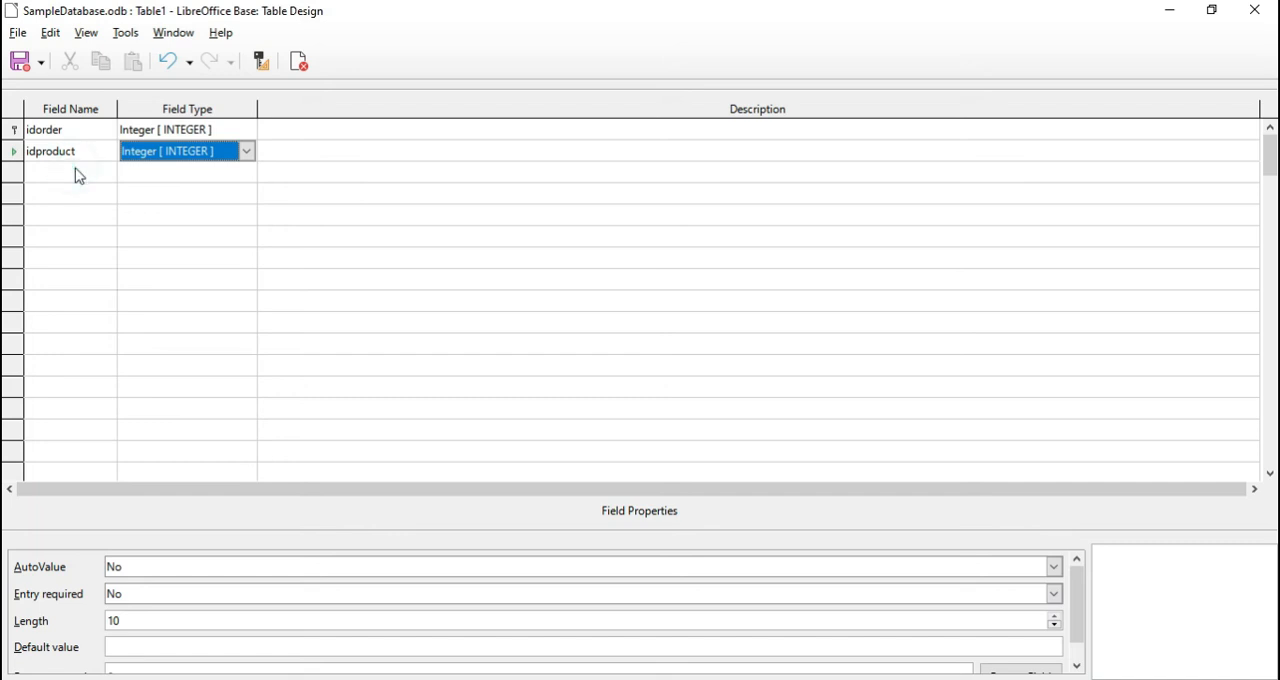
Add an idcustomer field with the Integer type below idproduct
{"action": "left_click", "coordinate": [80, 170]}
{"action": "left_click", "coordinate": [66, 175]}
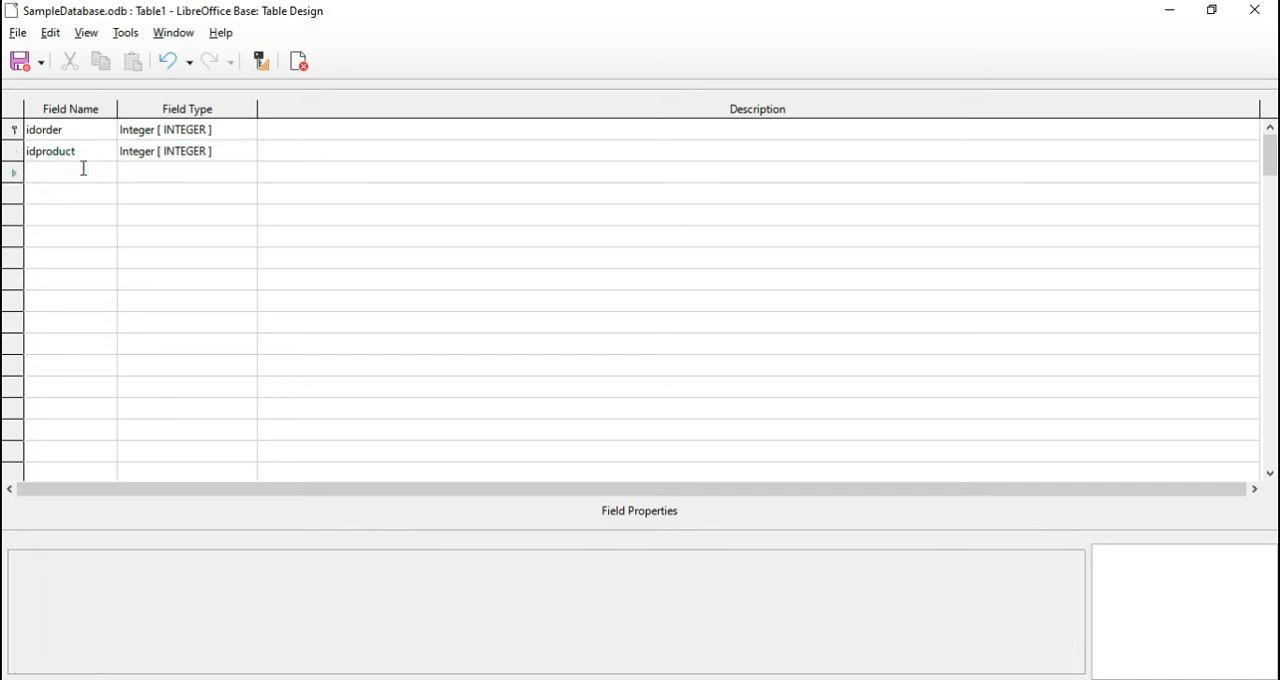
{"action": "type", "text": "idcustomer"}
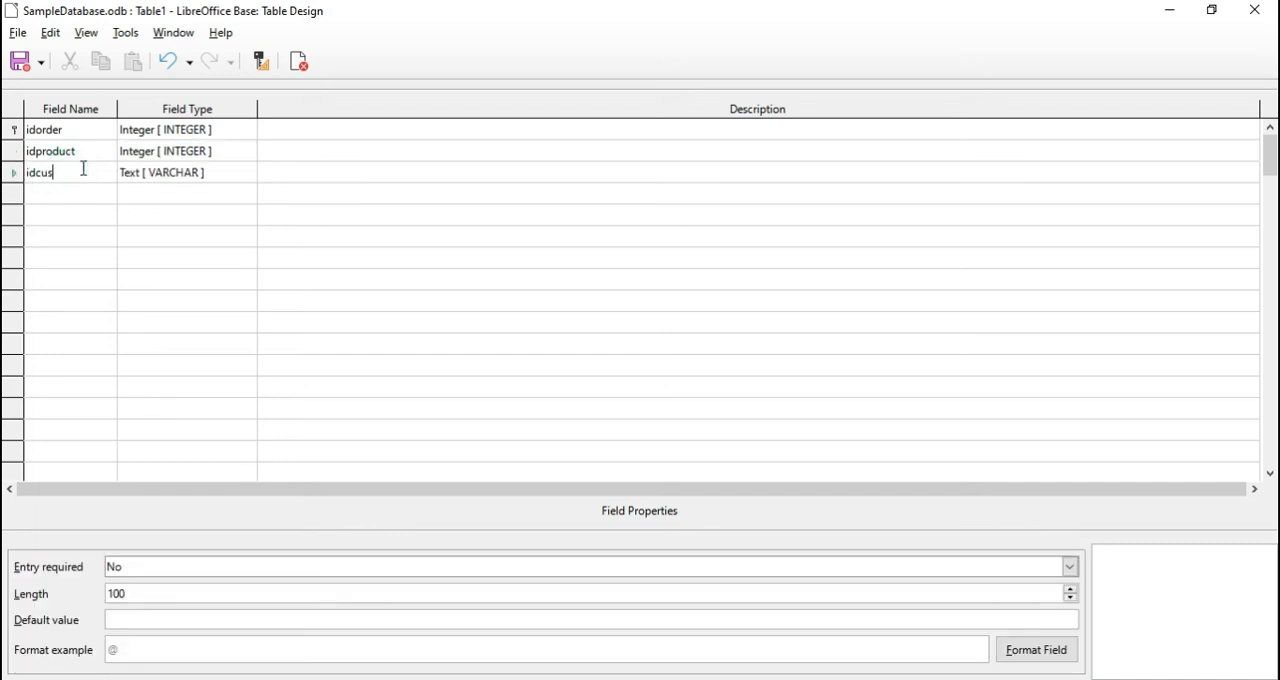
{"action": "left_click", "coordinate": [161, 175]}
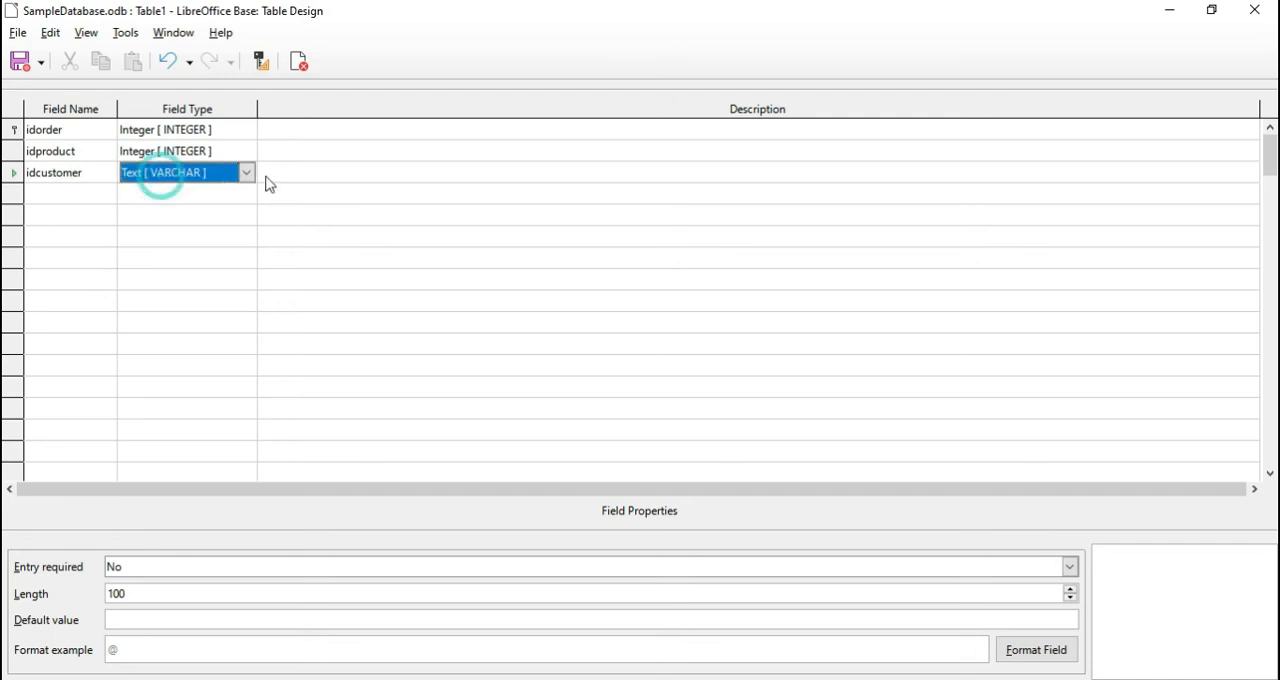
{"action": "left_click", "coordinate": [246, 172]}
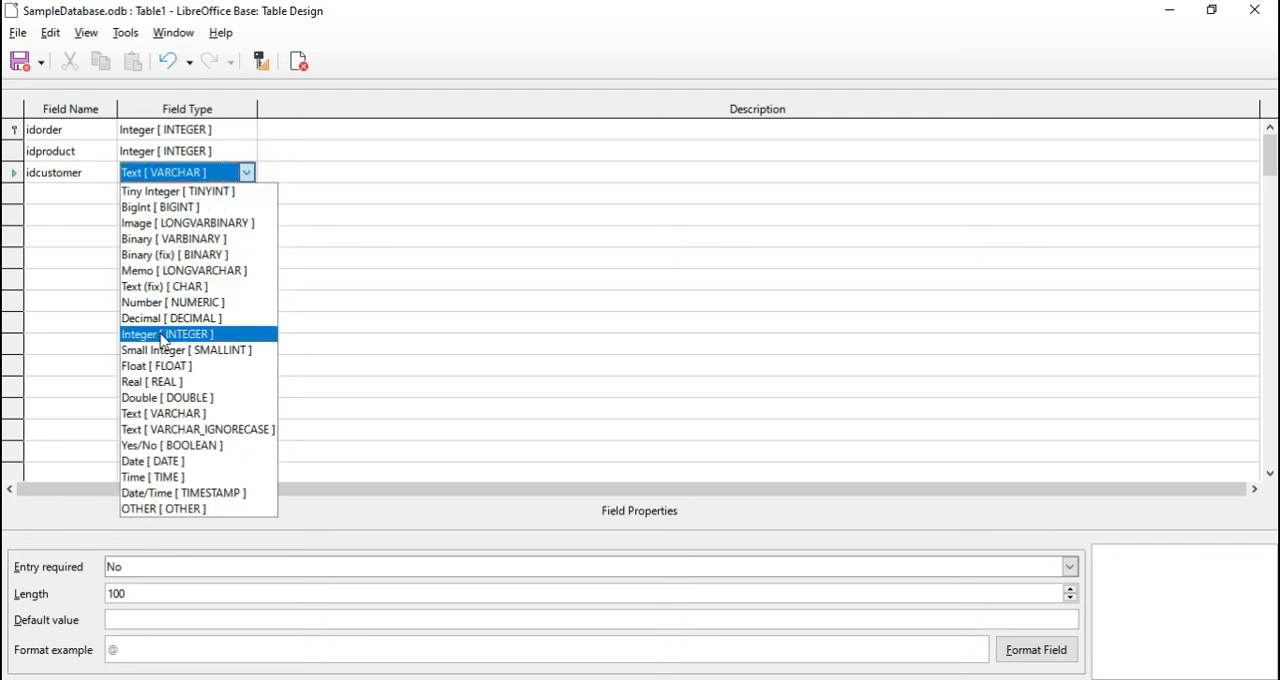
{"action": "left_click", "coordinate": [165, 334]}
Add a qty field with the Integer type below idcustomer
{"action": "left_click", "coordinate": [80, 194]}
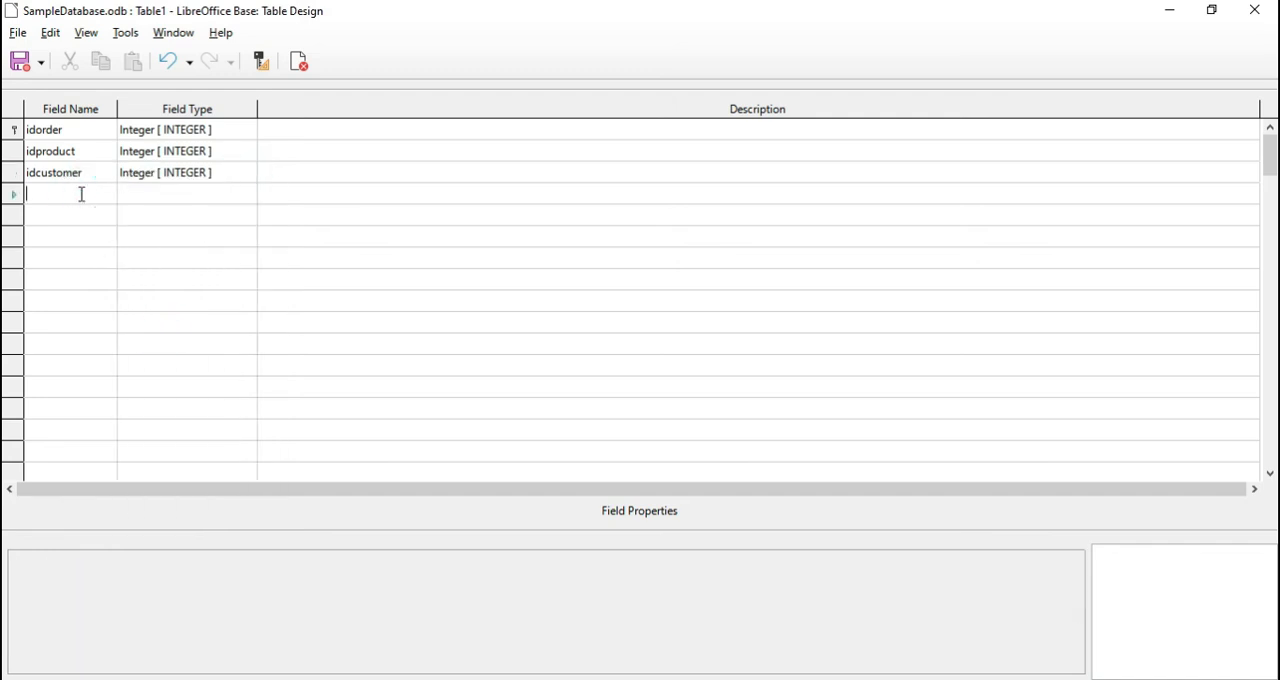
{"action": "type", "text": "qty"}
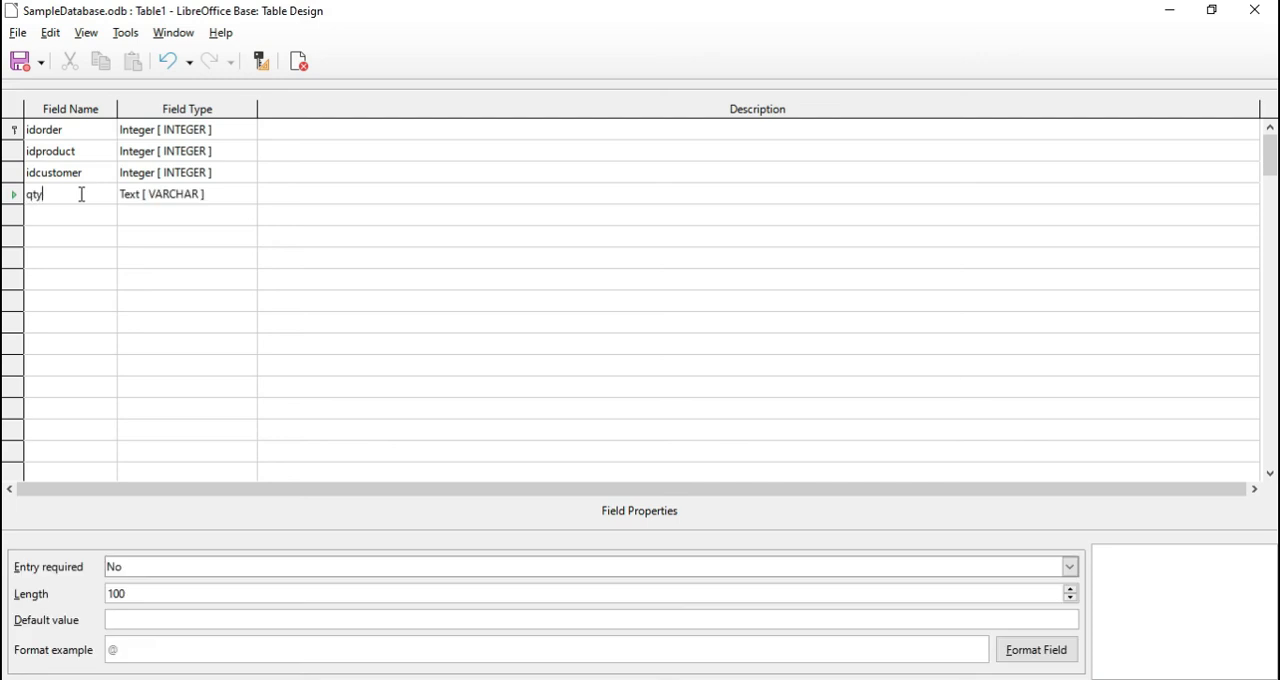
{"action": "left_click", "coordinate": [245, 195]}
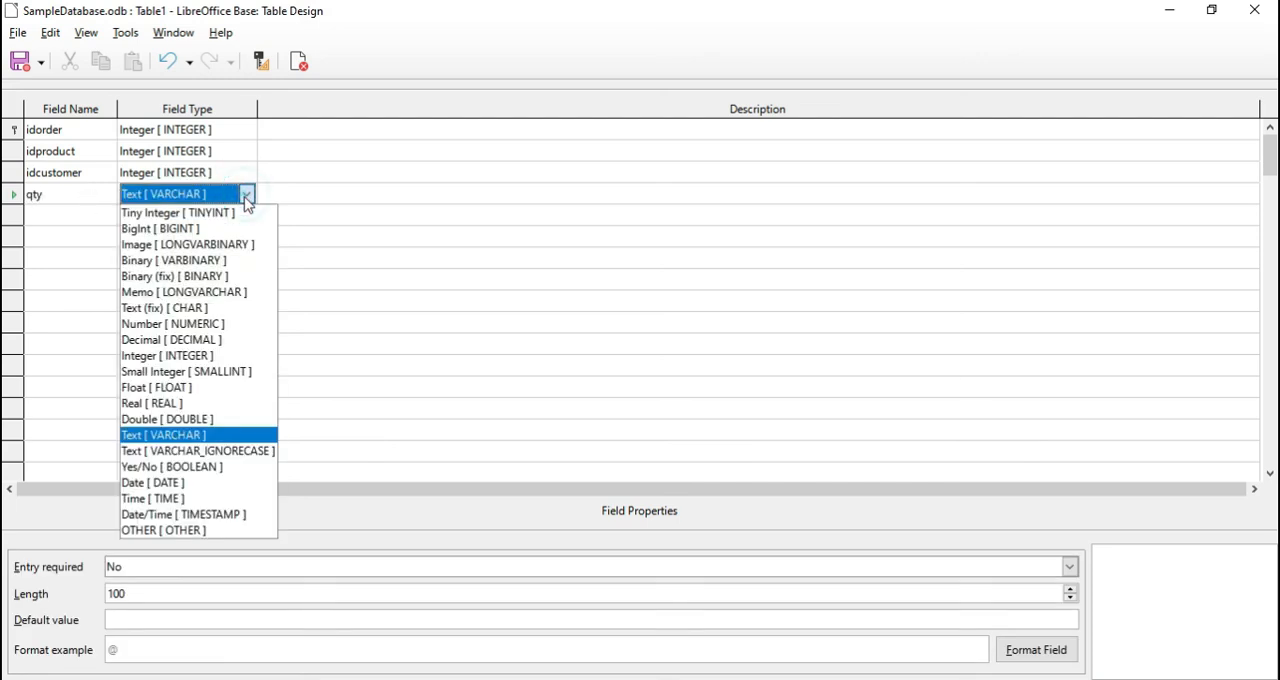
{"action": "left_click", "coordinate": [197, 362]}
Add a price field with the Decimal type below qty
{"action": "left_click", "coordinate": [74, 211]}
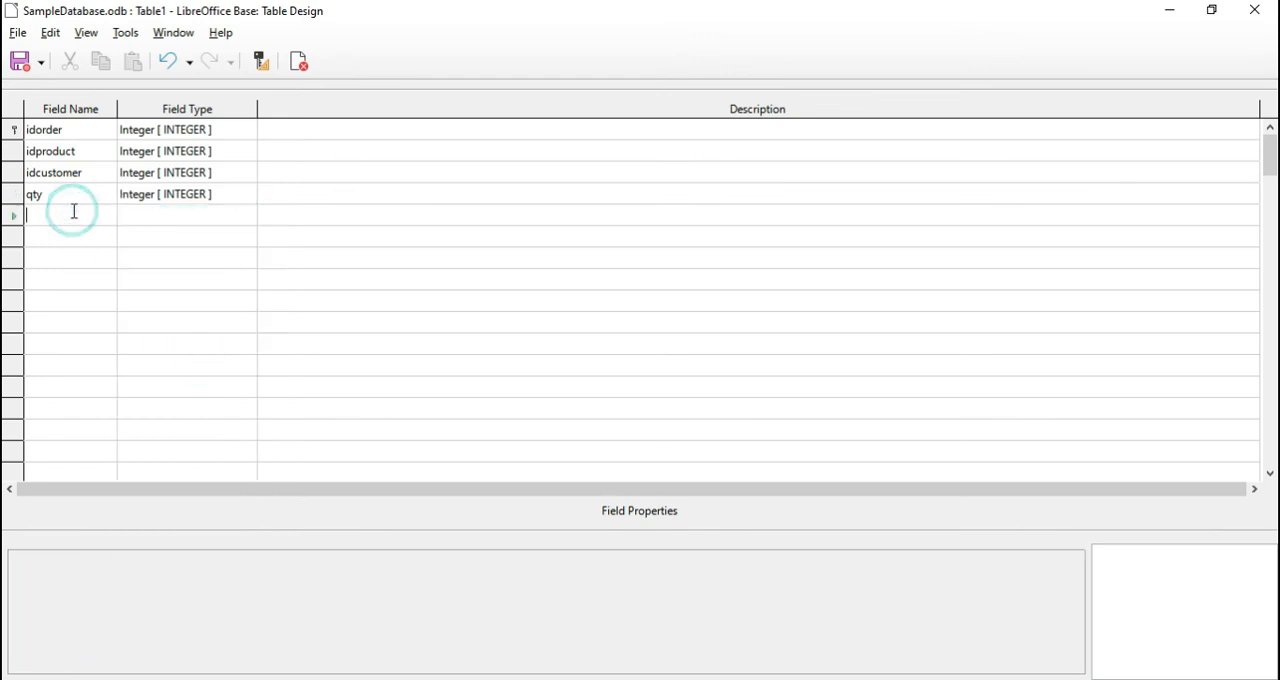
{"action": "type", "text": "price"}
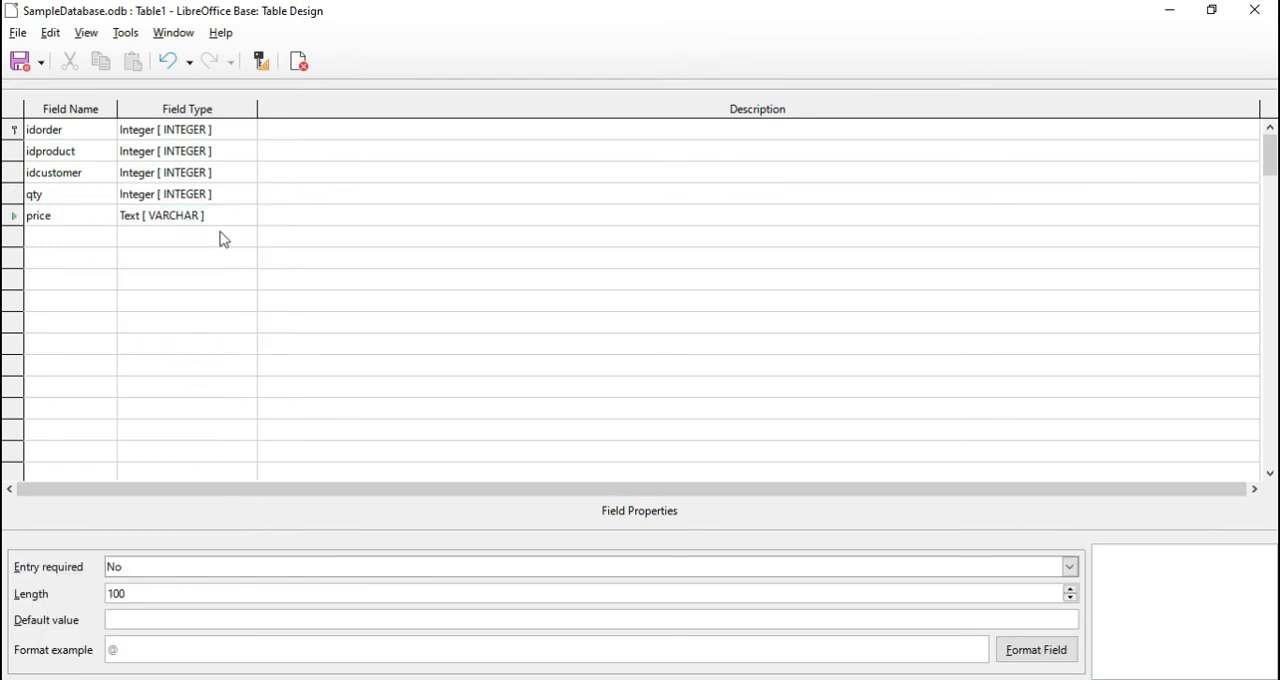
{"action": "left_click", "coordinate": [222, 213]}
{"action": "left_click", "coordinate": [246, 215]}
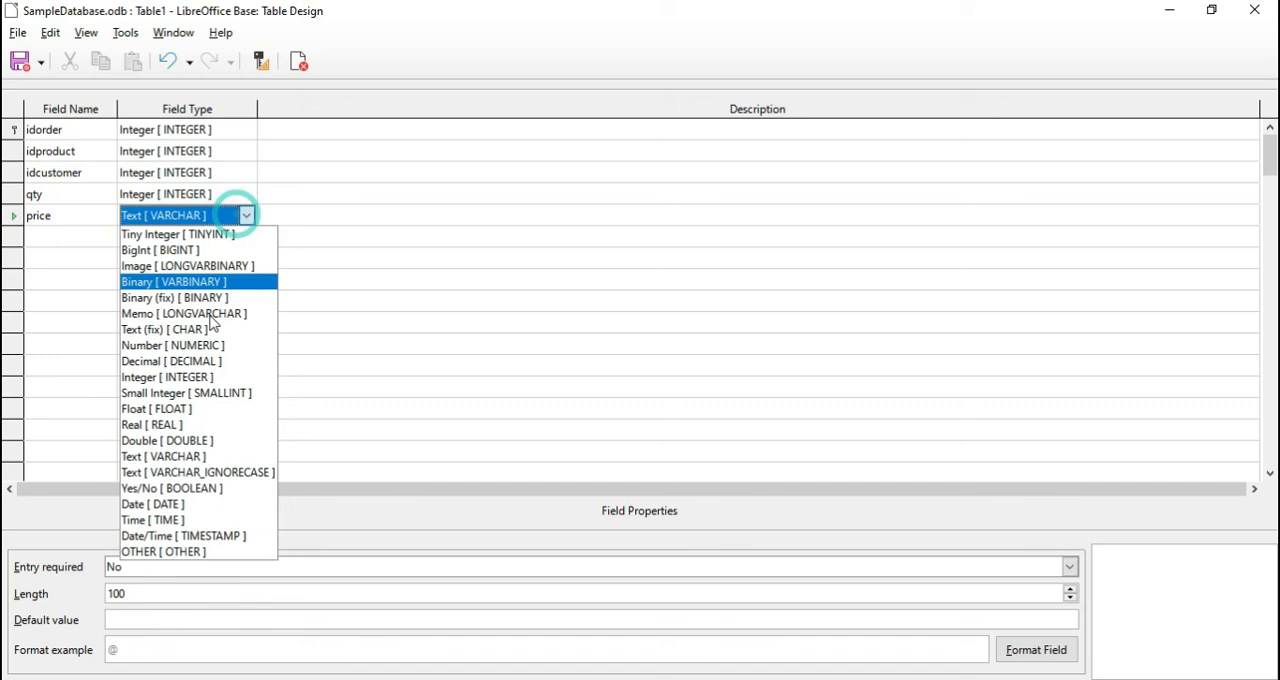
{"action": "left_click", "coordinate": [203, 366]}
Add a date_ordered field with the Date type below price
{"action": "left_click", "coordinate": [71, 236]}
{"action": "type", "text": "date_ordere"}
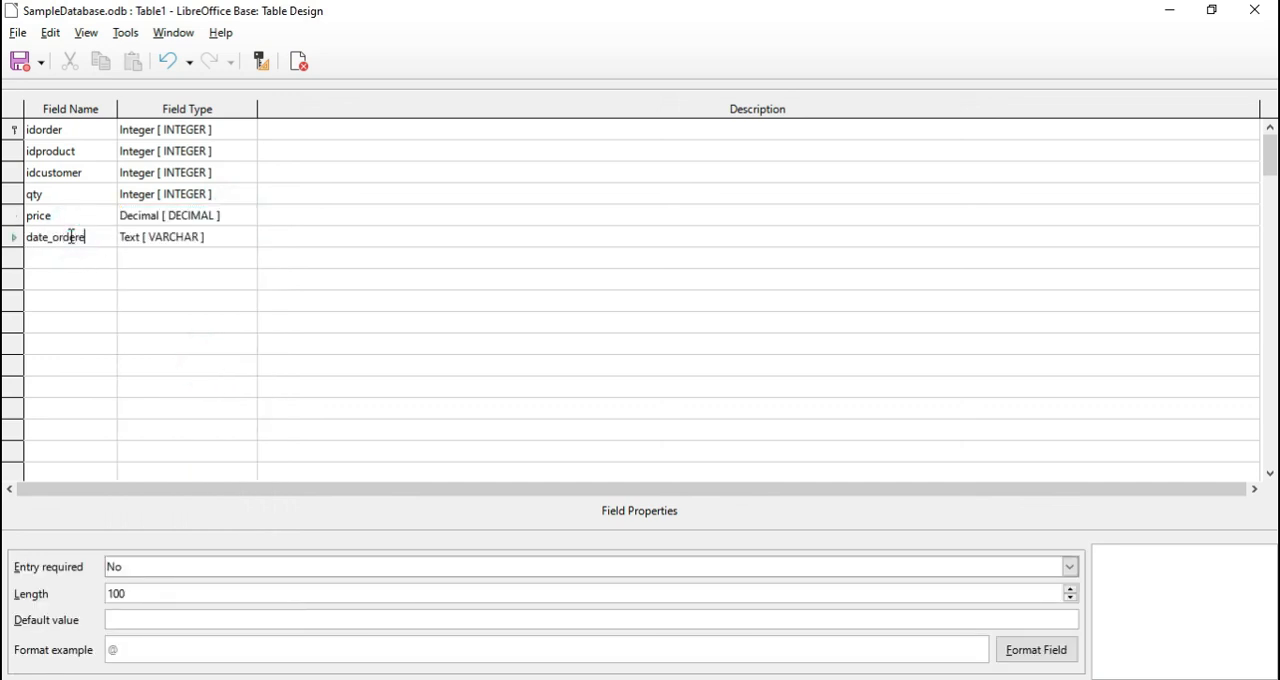
{"action": "type", "text": "d"}
{"action": "left_click", "coordinate": [238, 238]}
{"action": "left_click", "coordinate": [246, 237]}
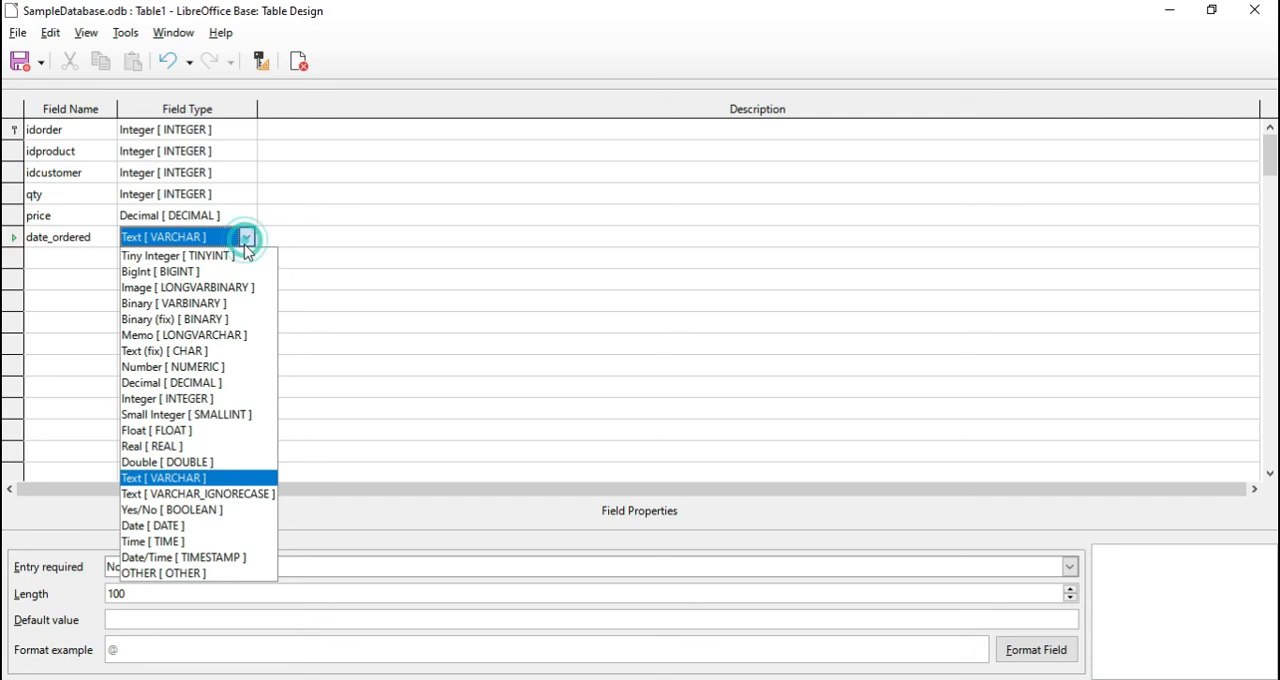
{"action": "left_click", "coordinate": [180, 527]}
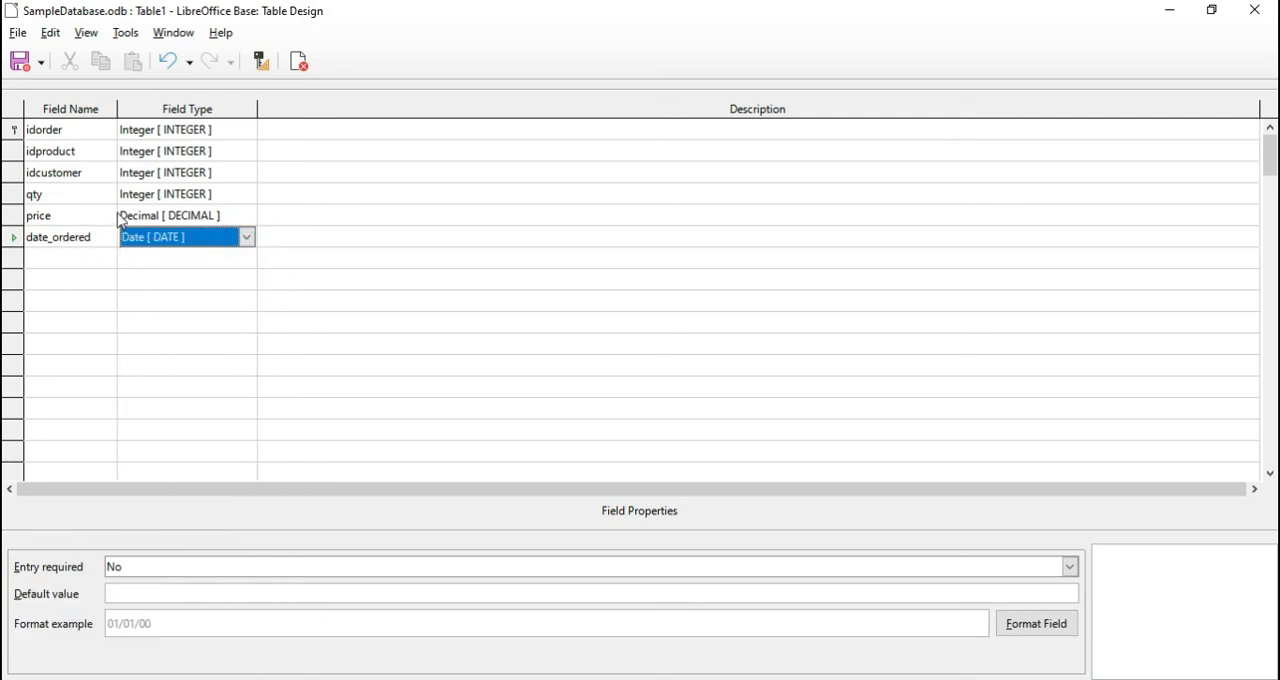
Save the table under the name order and close its design
{"action": "left_click", "coordinate": [20, 61]}
{"action": "type", "text": "order"}
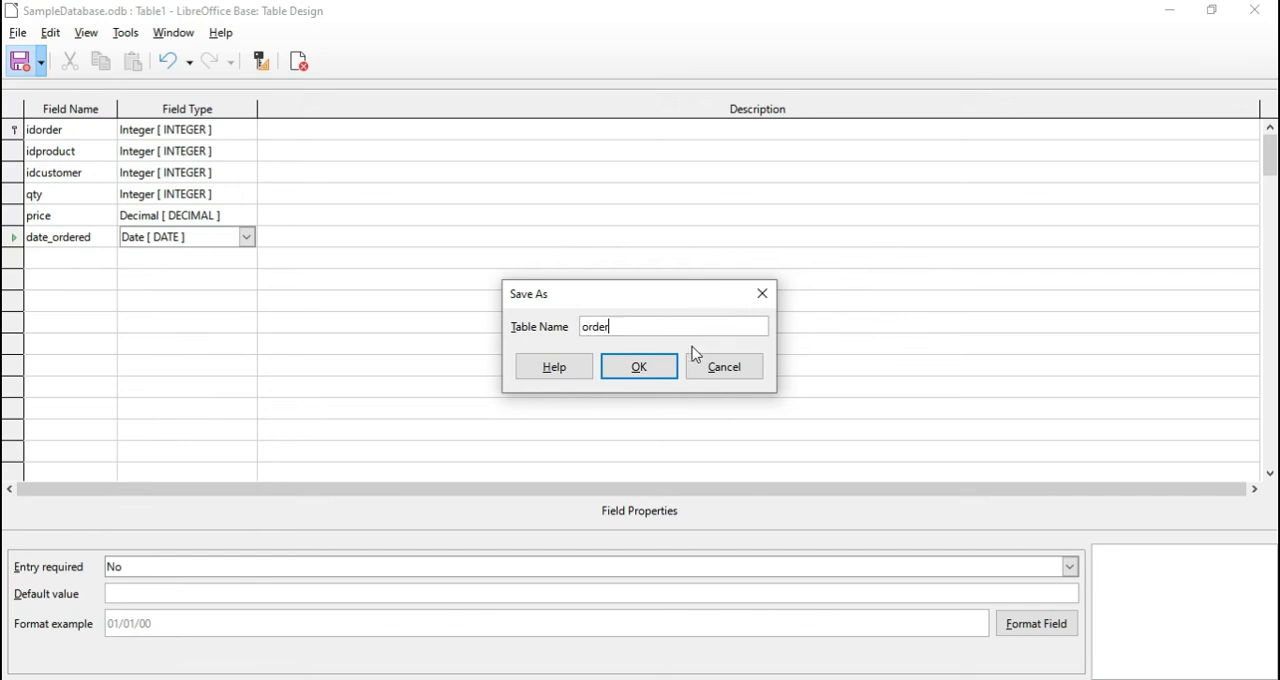
{"action": "left_click", "coordinate": [657, 372]}
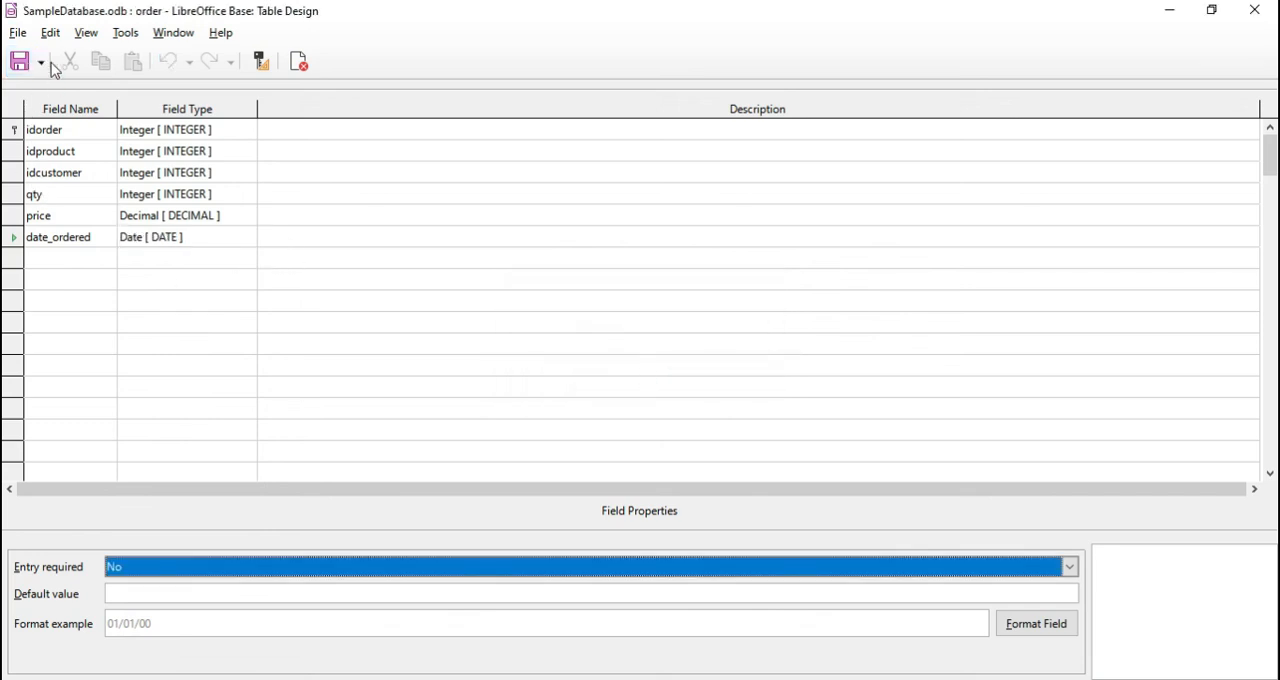
{"action": "left_click", "coordinate": [299, 61]}
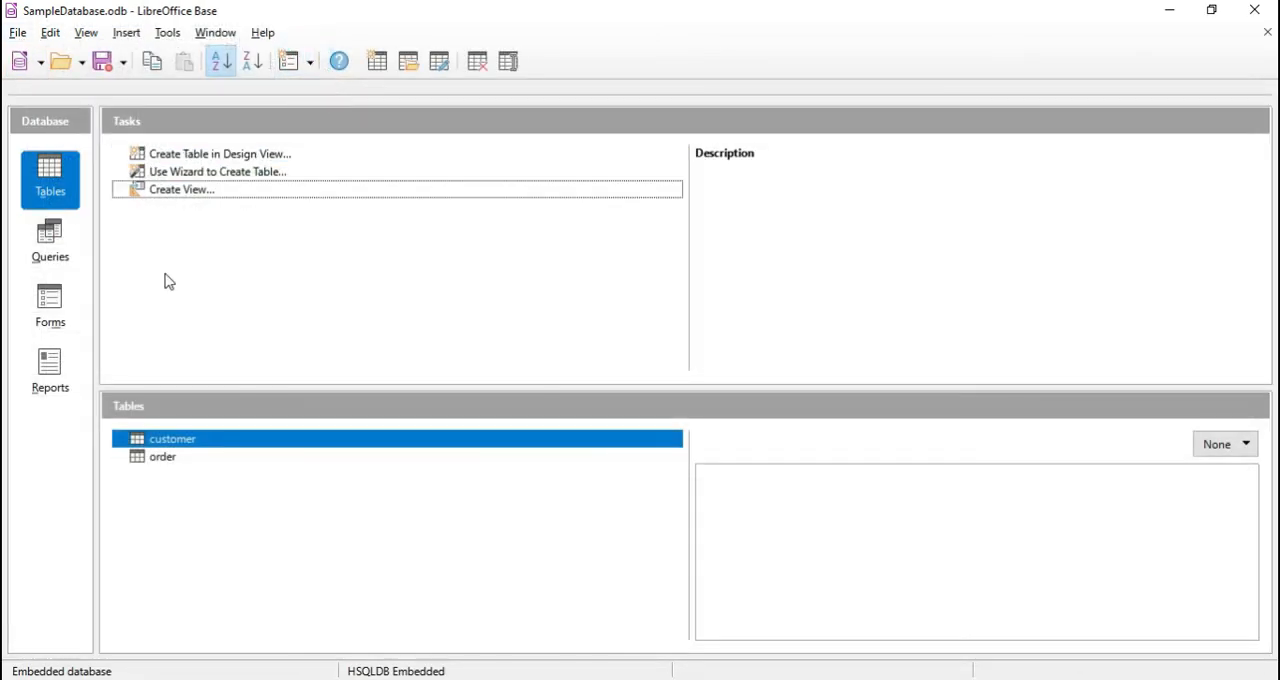
Start another table in Design View with an Integer field named idproduct and set its AutoValue to Yes
{"action": "left_click", "coordinate": [266, 157]}
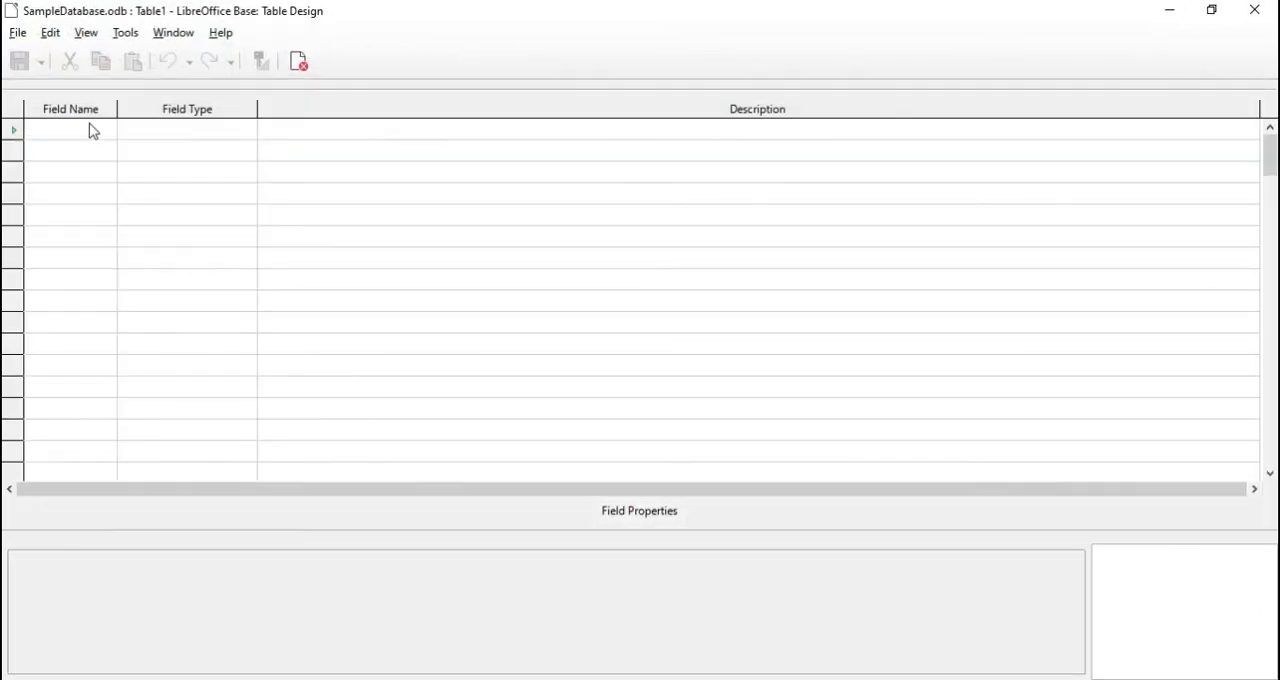
{"action": "left_click", "coordinate": [86, 129]}
{"action": "type", "text": "idpr"}
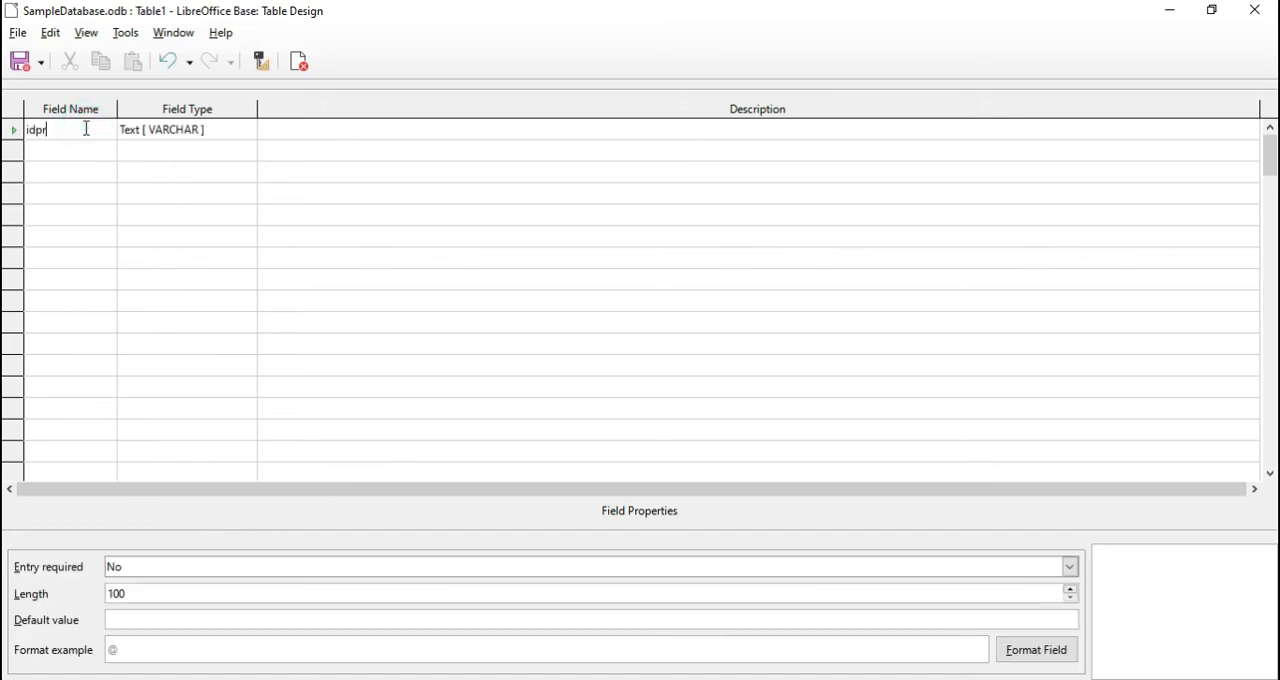
{"action": "type", "text": "oduct"}
{"action": "left_click", "coordinate": [229, 129]}
{"action": "left_click", "coordinate": [246, 129]}
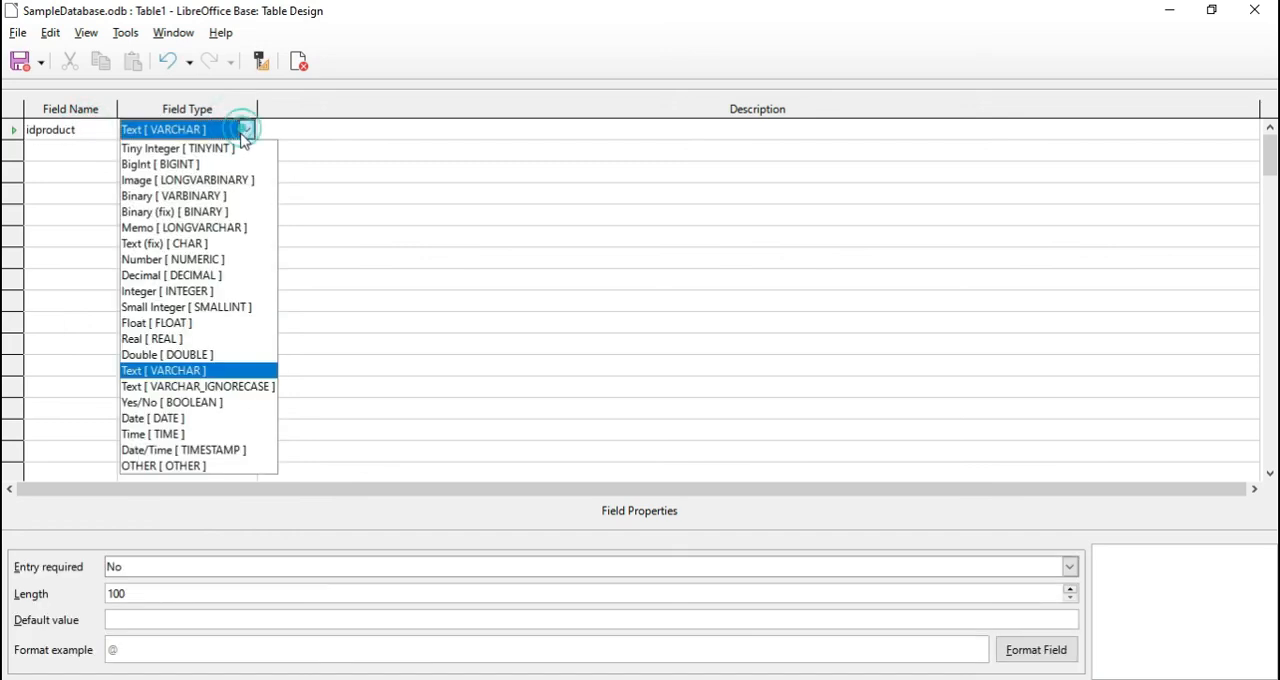
{"action": "left_click", "coordinate": [170, 291]}
{"action": "left_click", "coordinate": [177, 578]}
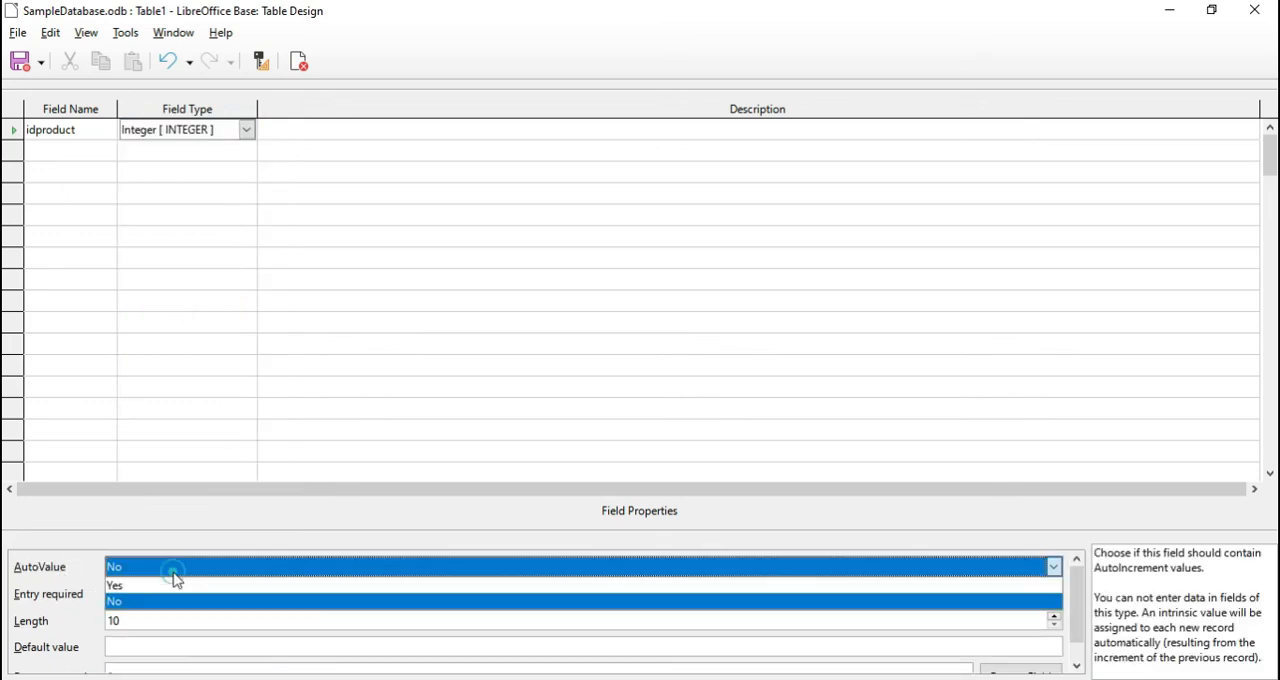
{"action": "left_click", "coordinate": [166, 585]}
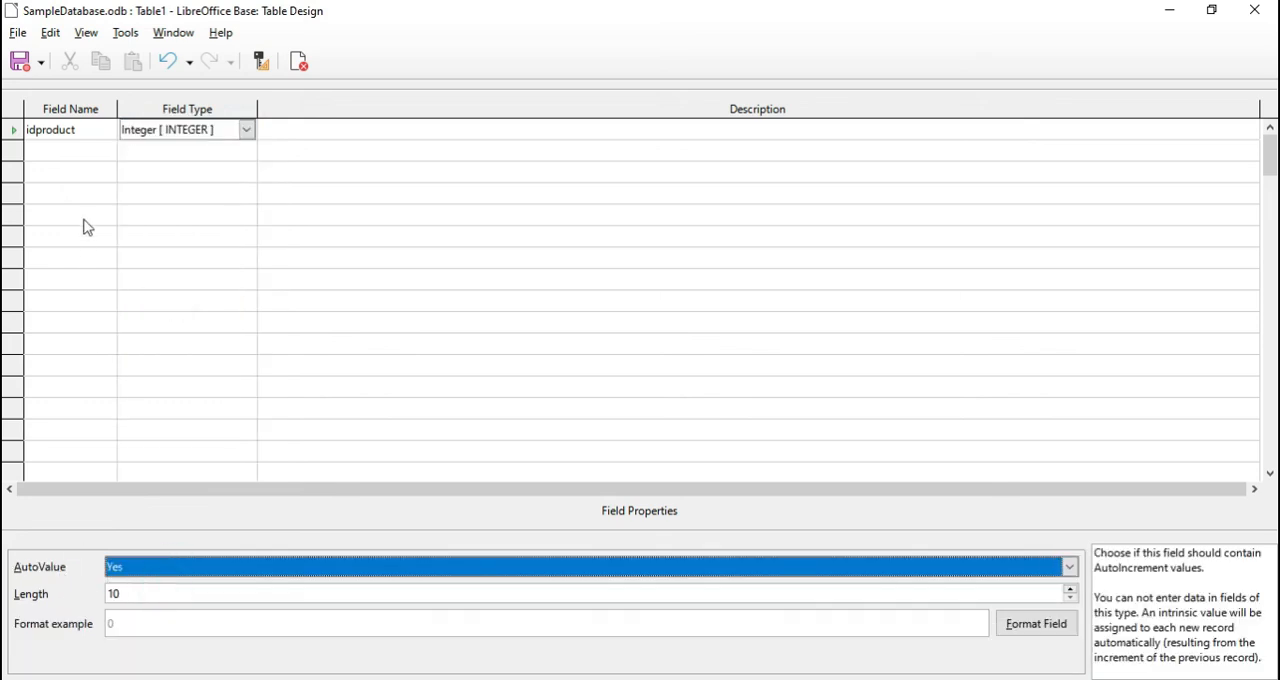
Add two fields named product and description below idproduct, keeping the Text [VARCHAR] type
{"action": "left_click", "coordinate": [60, 151]}
{"action": "type", "text": "p"}
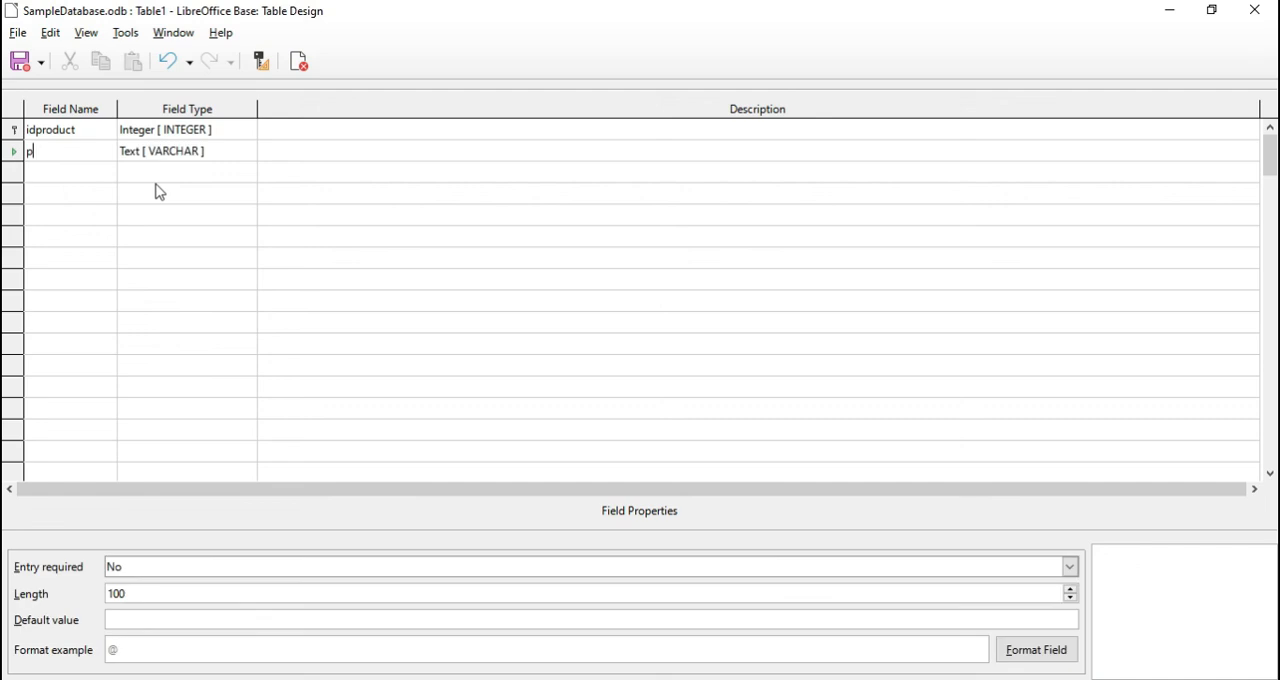
{"action": "type", "text": "roduct"}
{"action": "left_click", "coordinate": [52, 172]}
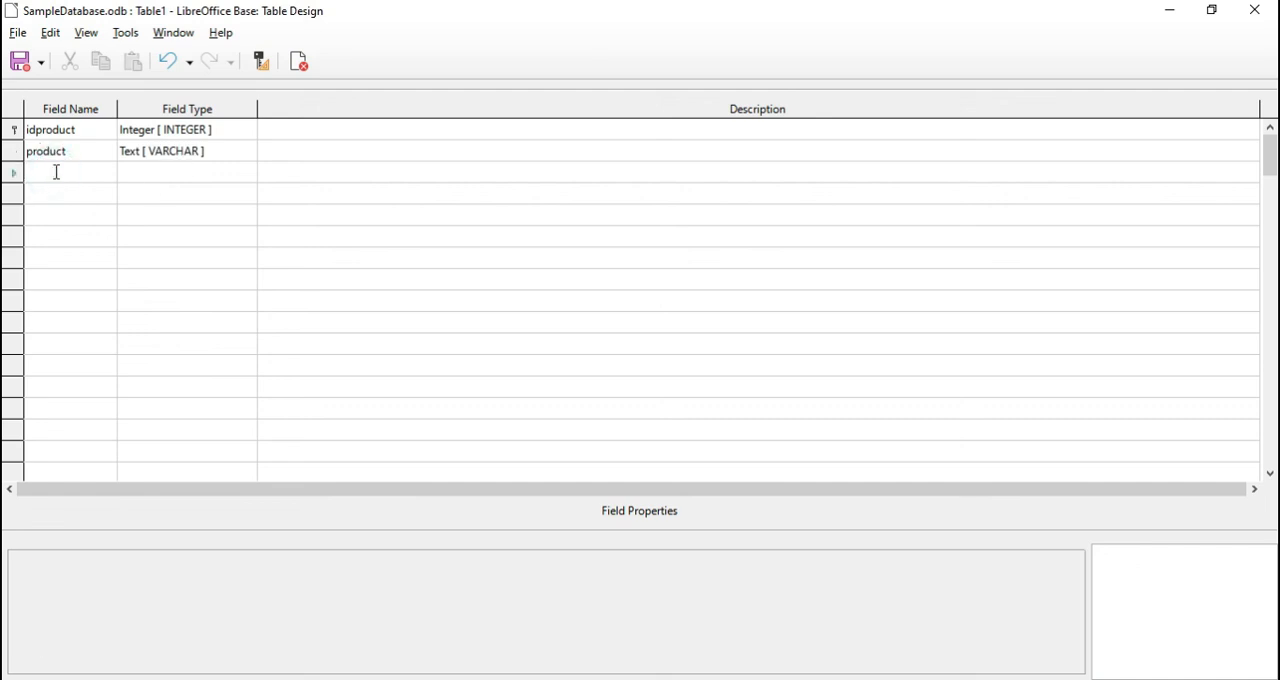
{"action": "type", "text": "description"}
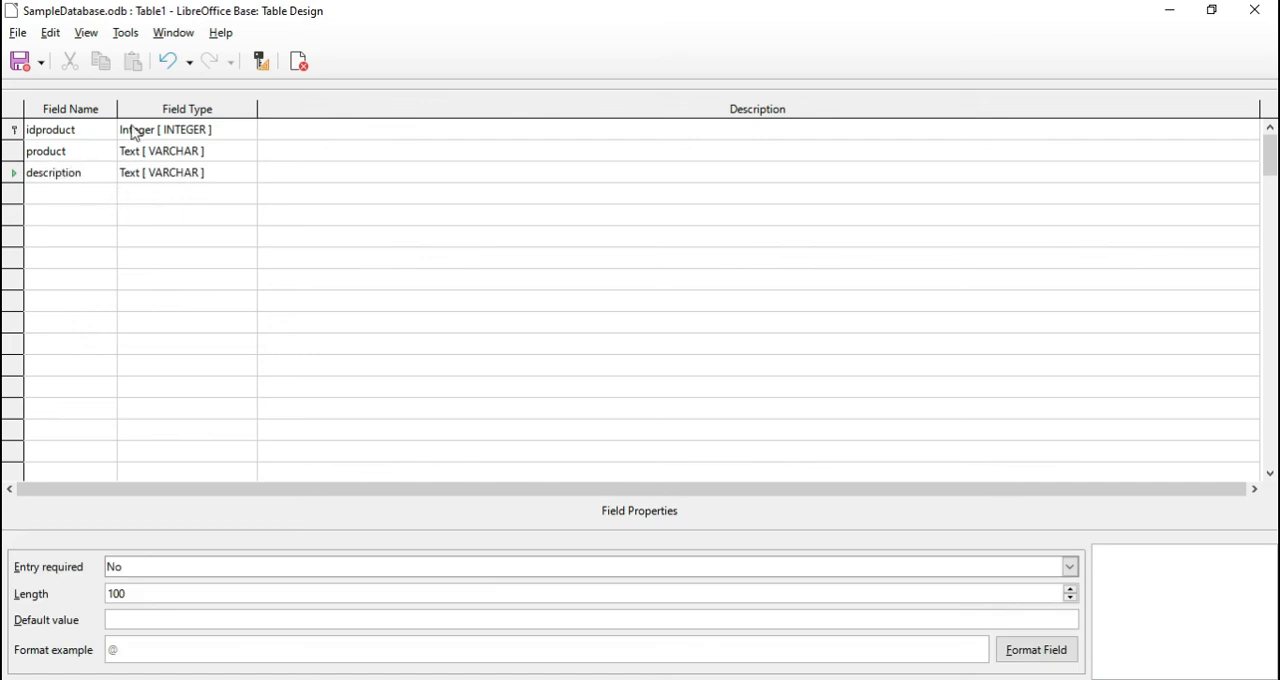
Save the table under the name product and close its design
{"action": "left_click", "coordinate": [22, 61]}
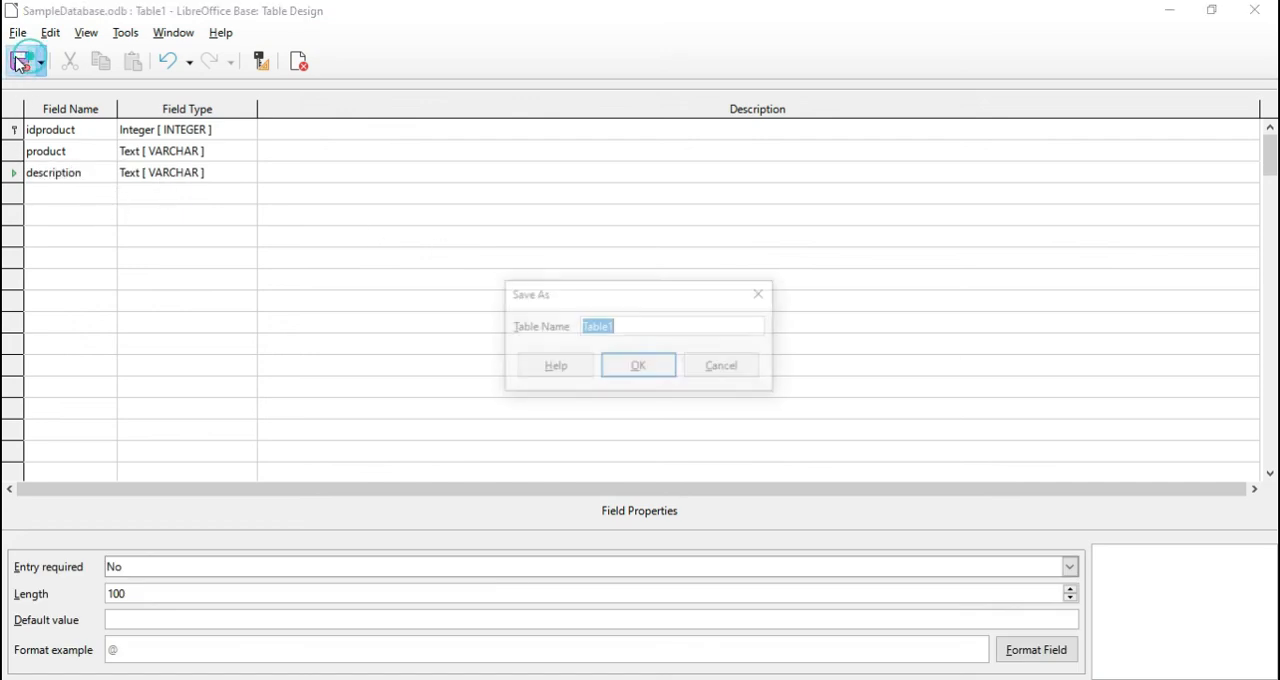
{"action": "type", "text": "product"}
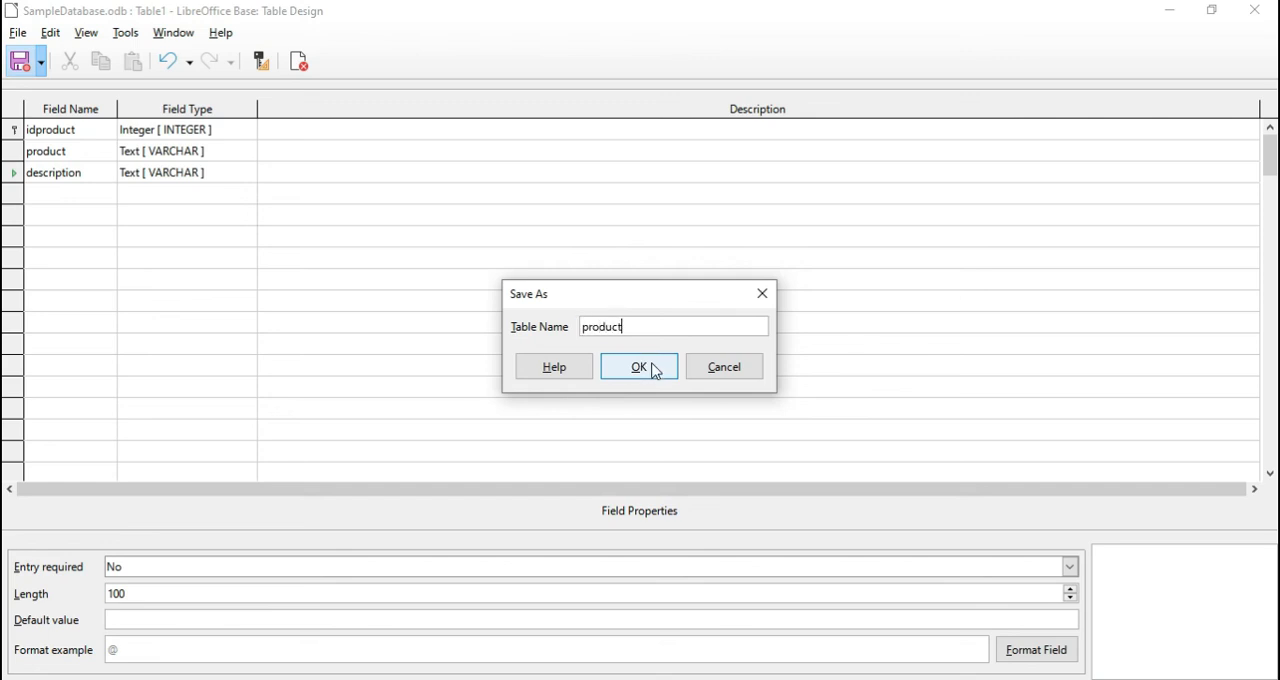
{"action": "left_click", "coordinate": [654, 368]}
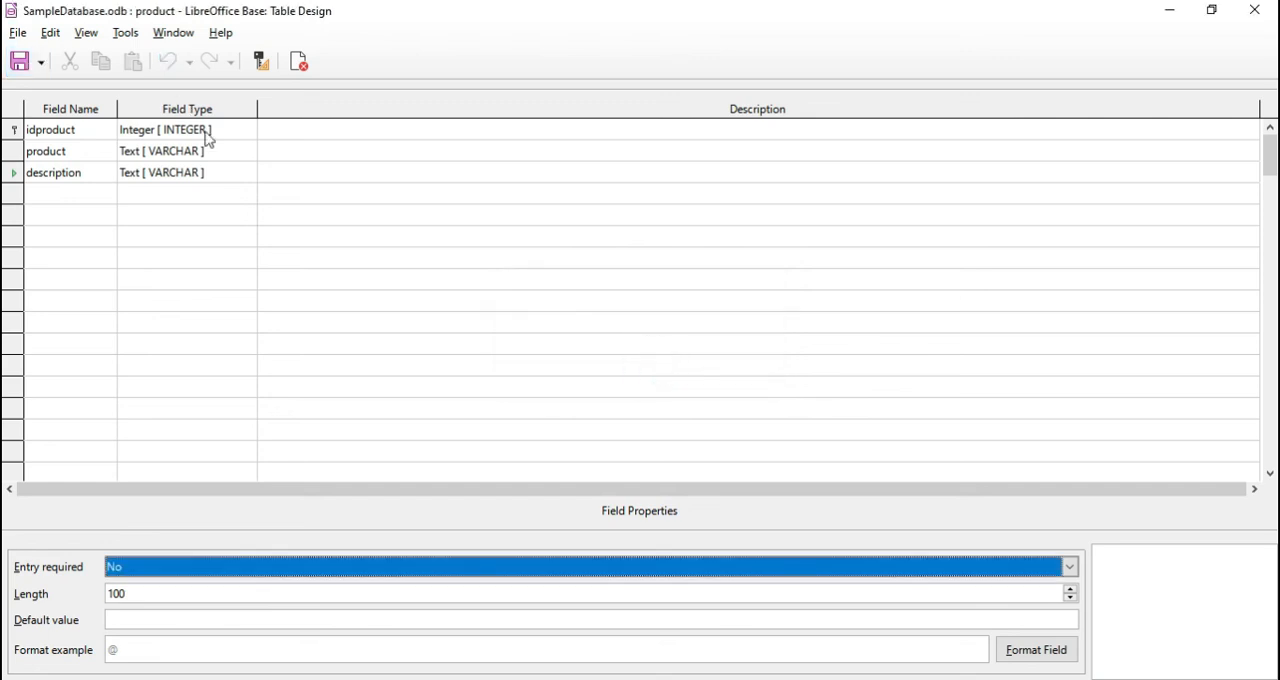
{"action": "left_click", "coordinate": [298, 61]}
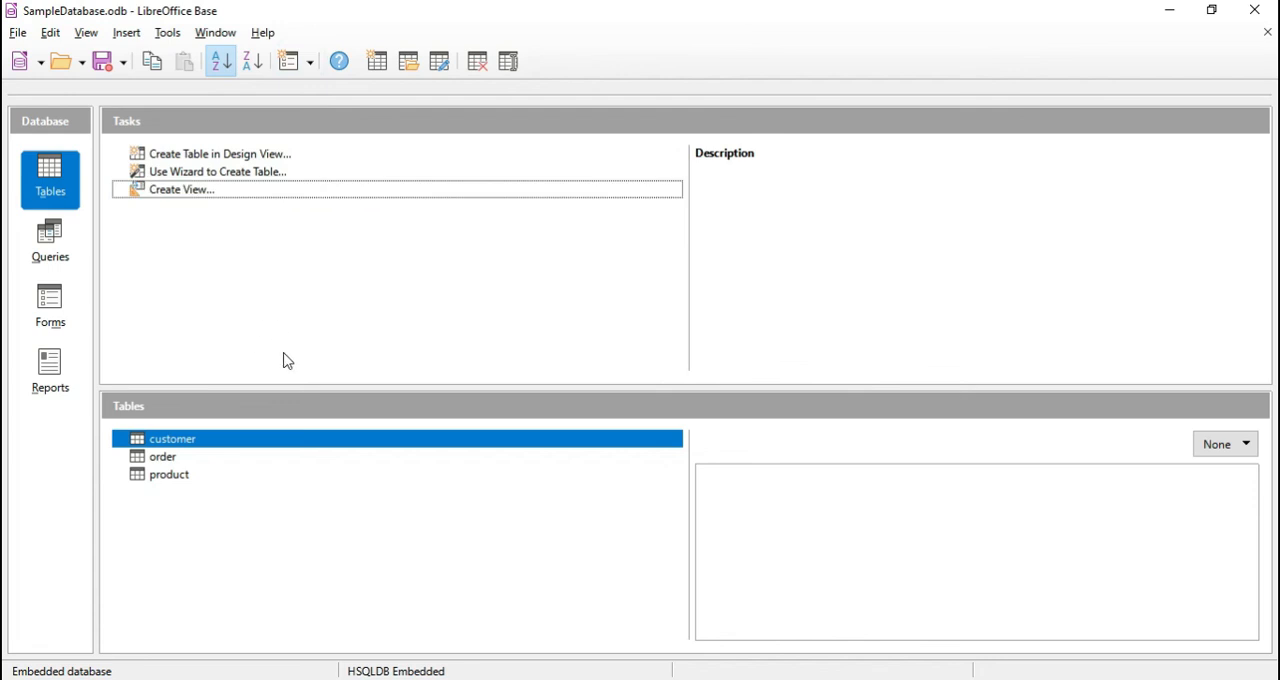